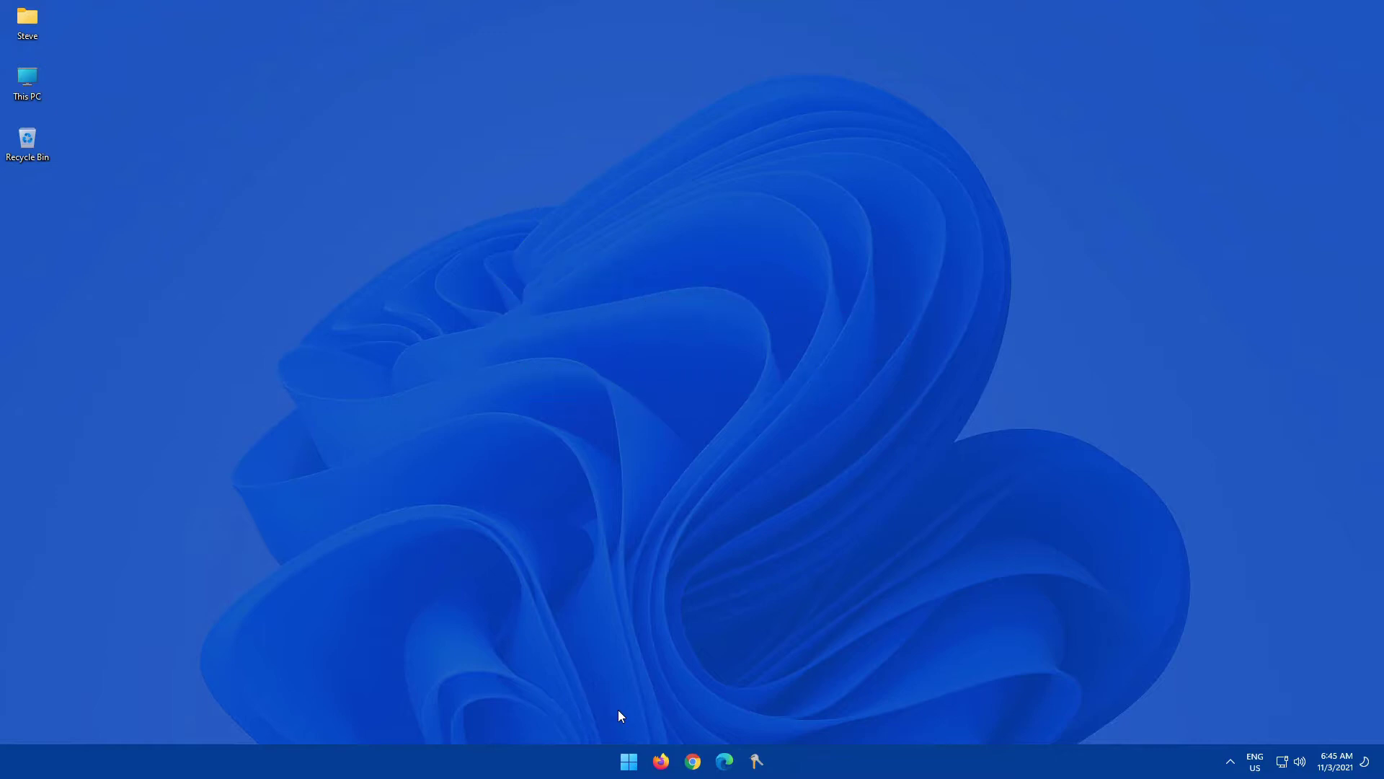
# - Open Start search, try the queries 'word' and 'rand', then clear the search box
pyautogui.click(631, 764)
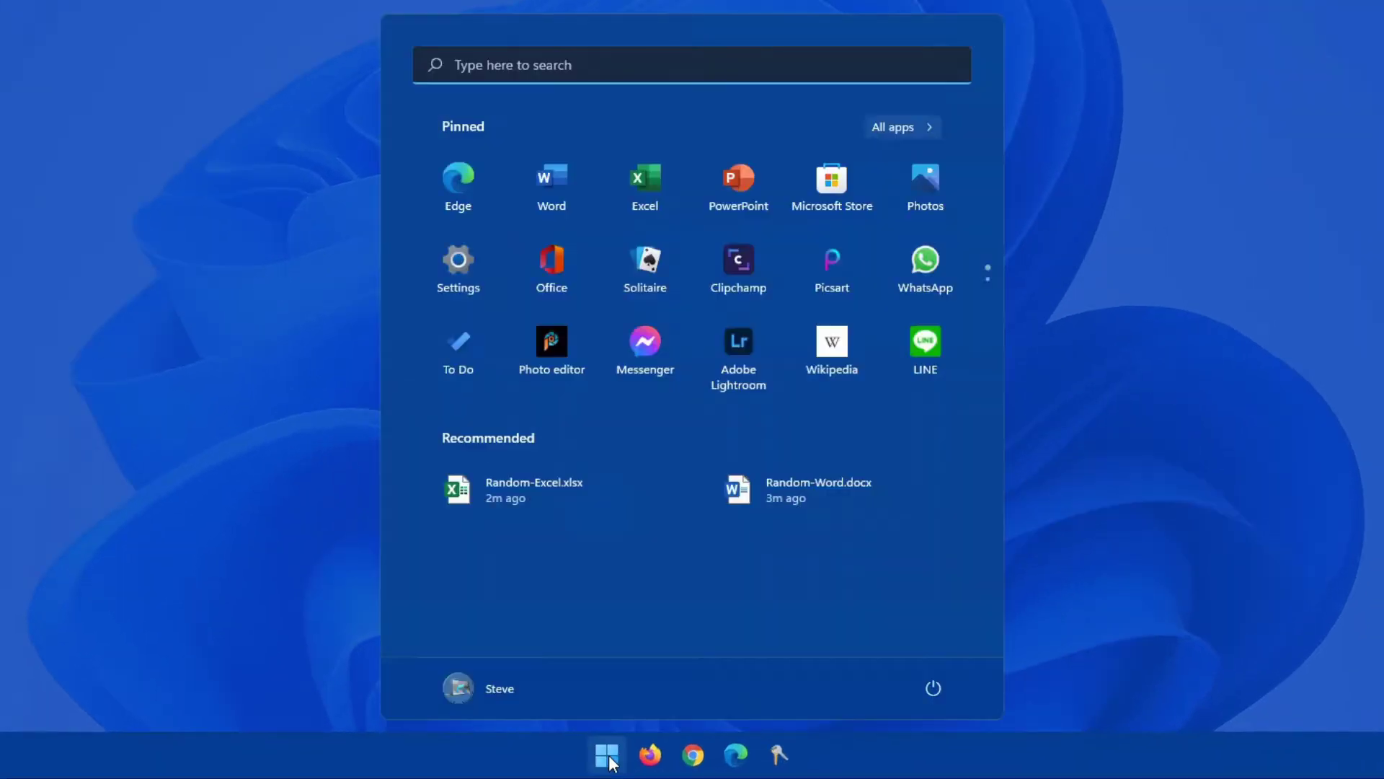
pyautogui.click(442, 67)
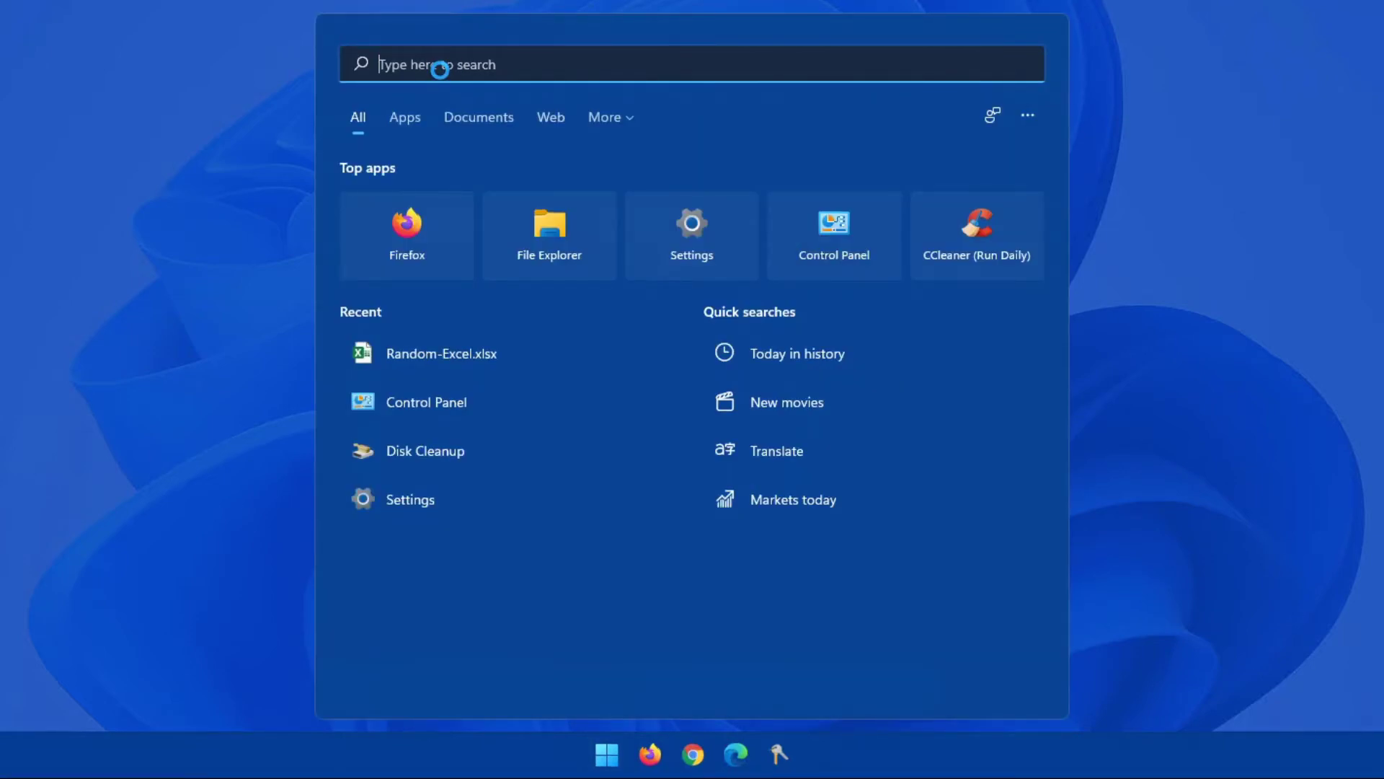
pyautogui.write('word')
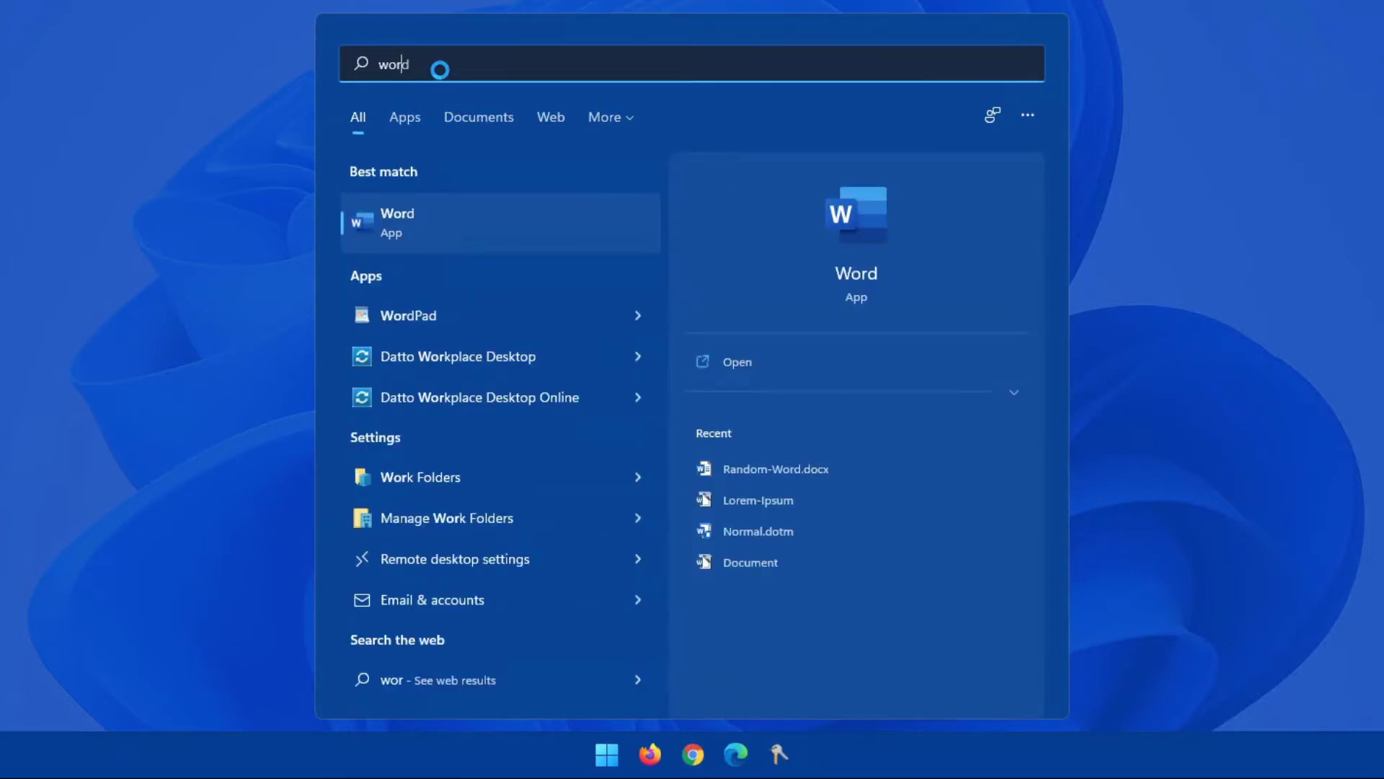
pyautogui.press('Left')
pyautogui.press('Left')
pyautogui.hotkey('ctrl', 'a')
pyautogui.press('BackSpace')
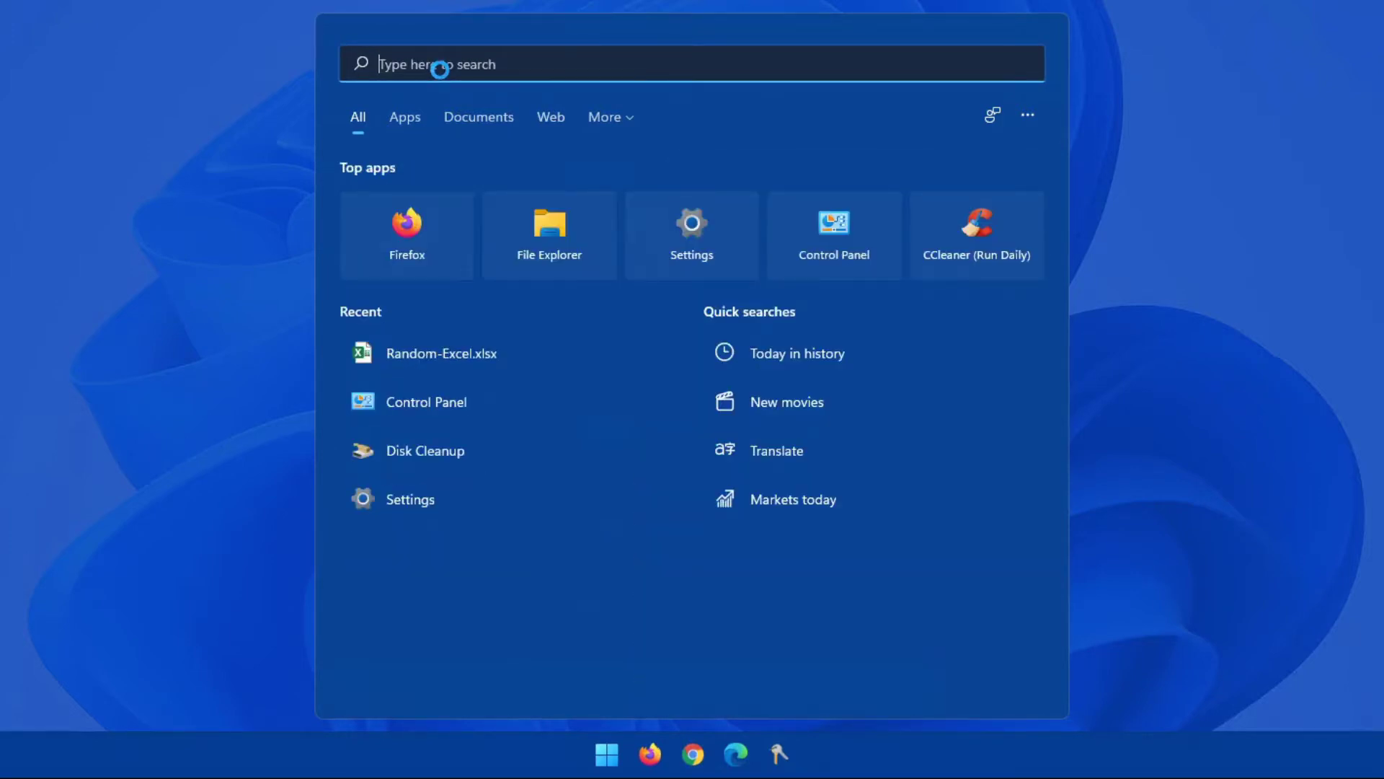
pyautogui.write('rand')
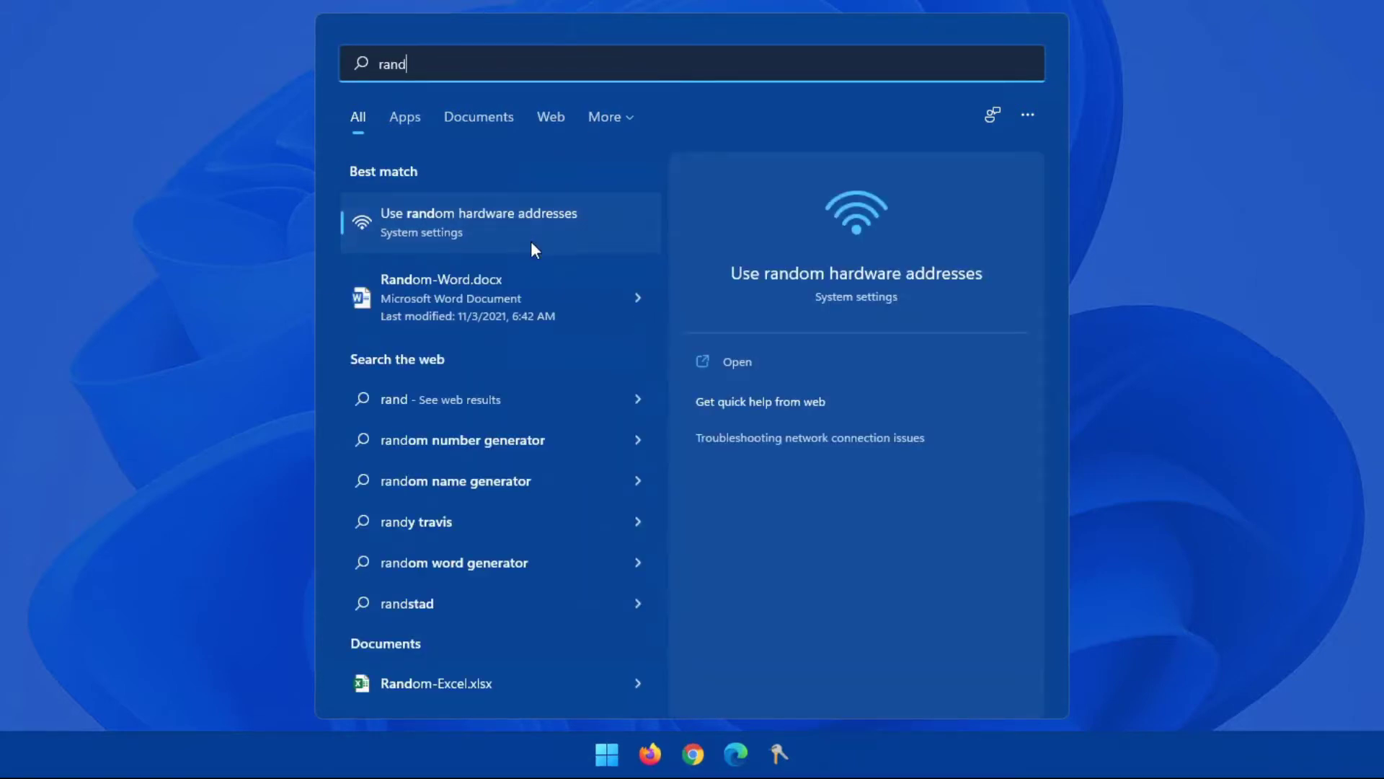
pyautogui.press('BackSpace')
pyautogui.press('BackSpace')
pyautogui.press('BackSpace')
pyautogui.press('BackSpace')
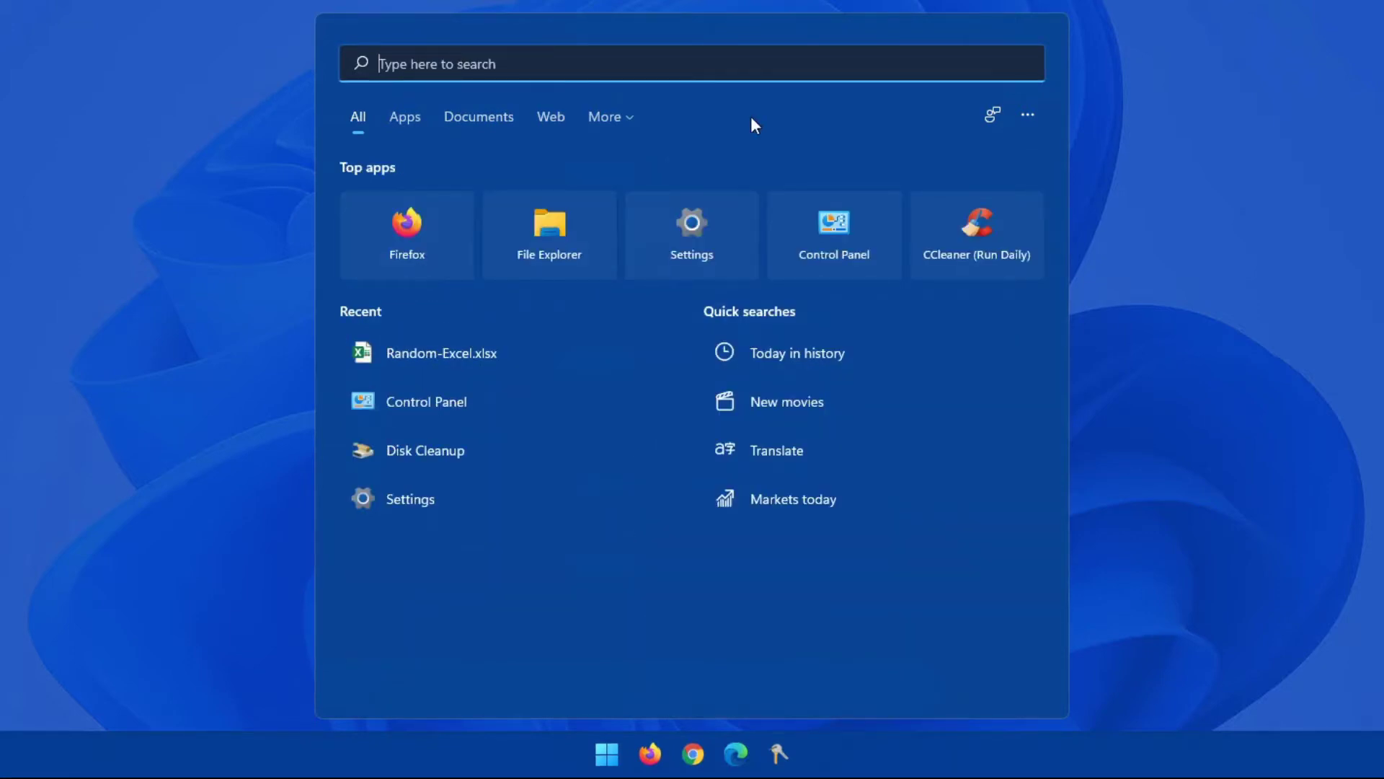
# - Uninstall the pinned LINE and Wikipedia apps from the Start menu
pyautogui.click(607, 753)
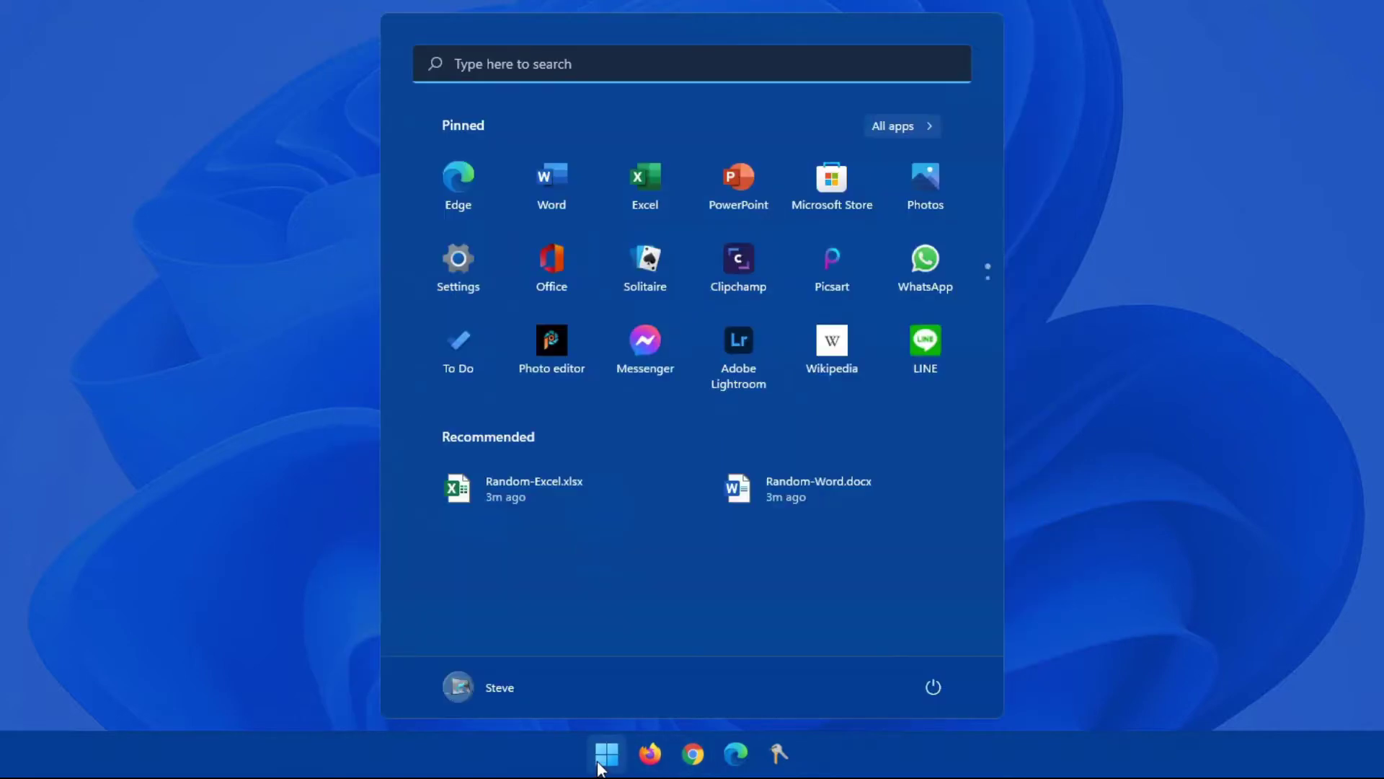
pyautogui.rightClick(940, 345)
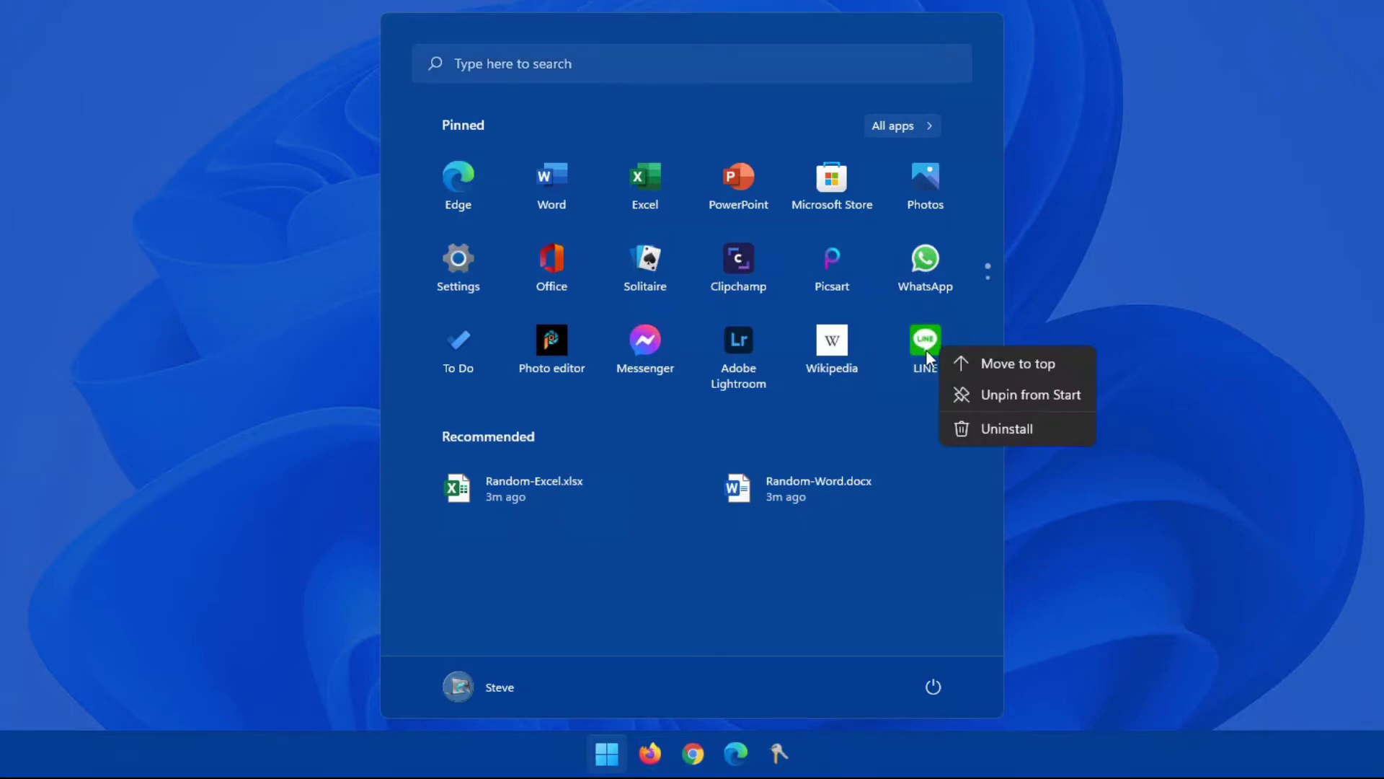
pyautogui.click(971, 427)
pyautogui.click(729, 443)
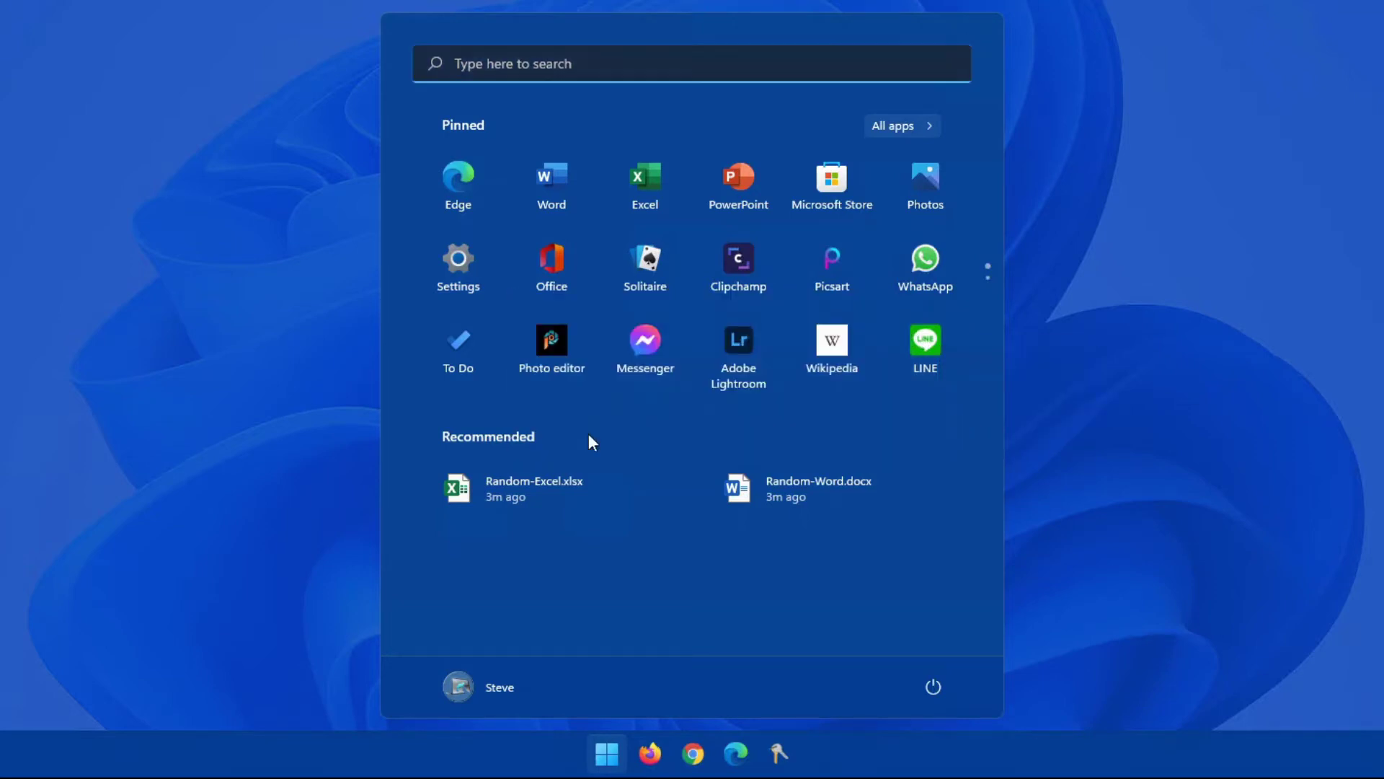
pyautogui.rightClick(828, 351)
pyautogui.click(873, 434)
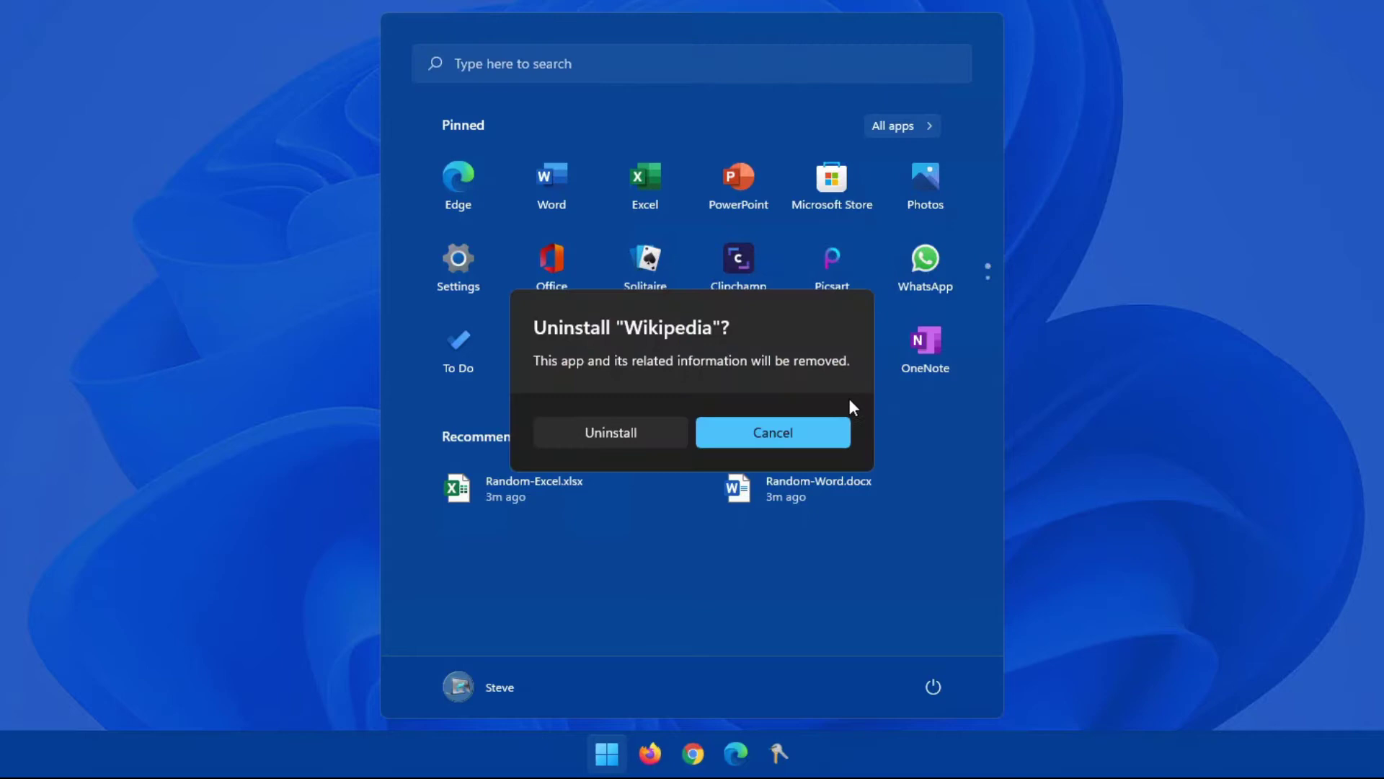
pyautogui.click(656, 434)
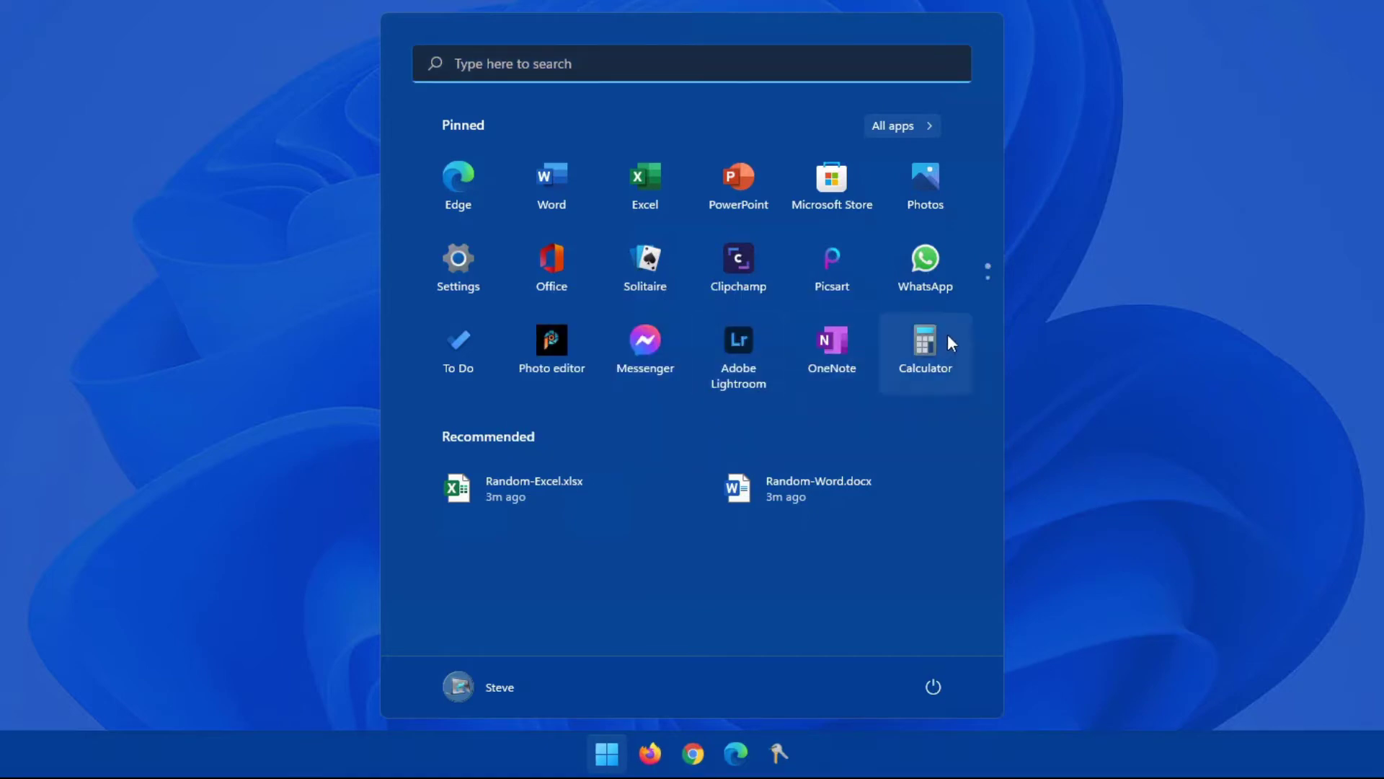
# - Browse both pinned pages, then unpin Picsart from Start
pyautogui.click(987, 291)
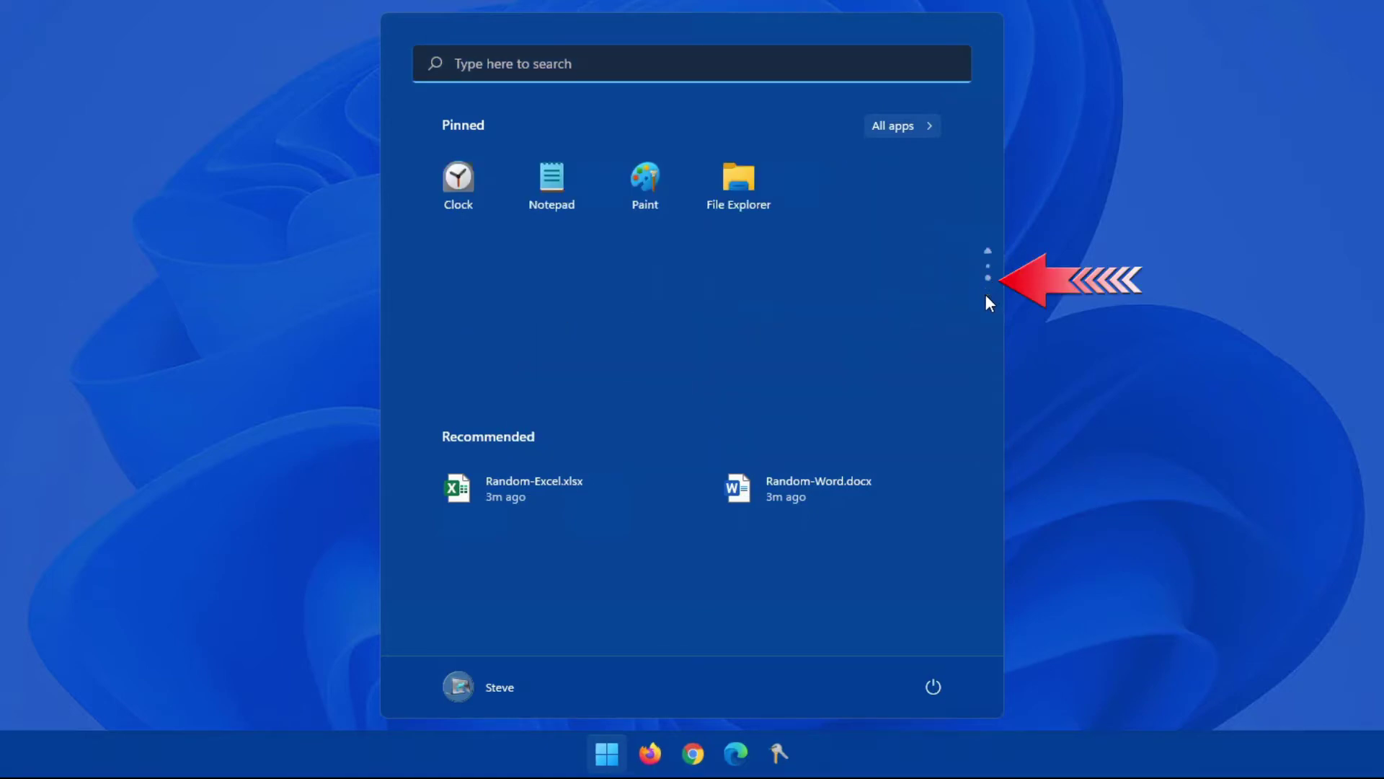
pyautogui.click(988, 253)
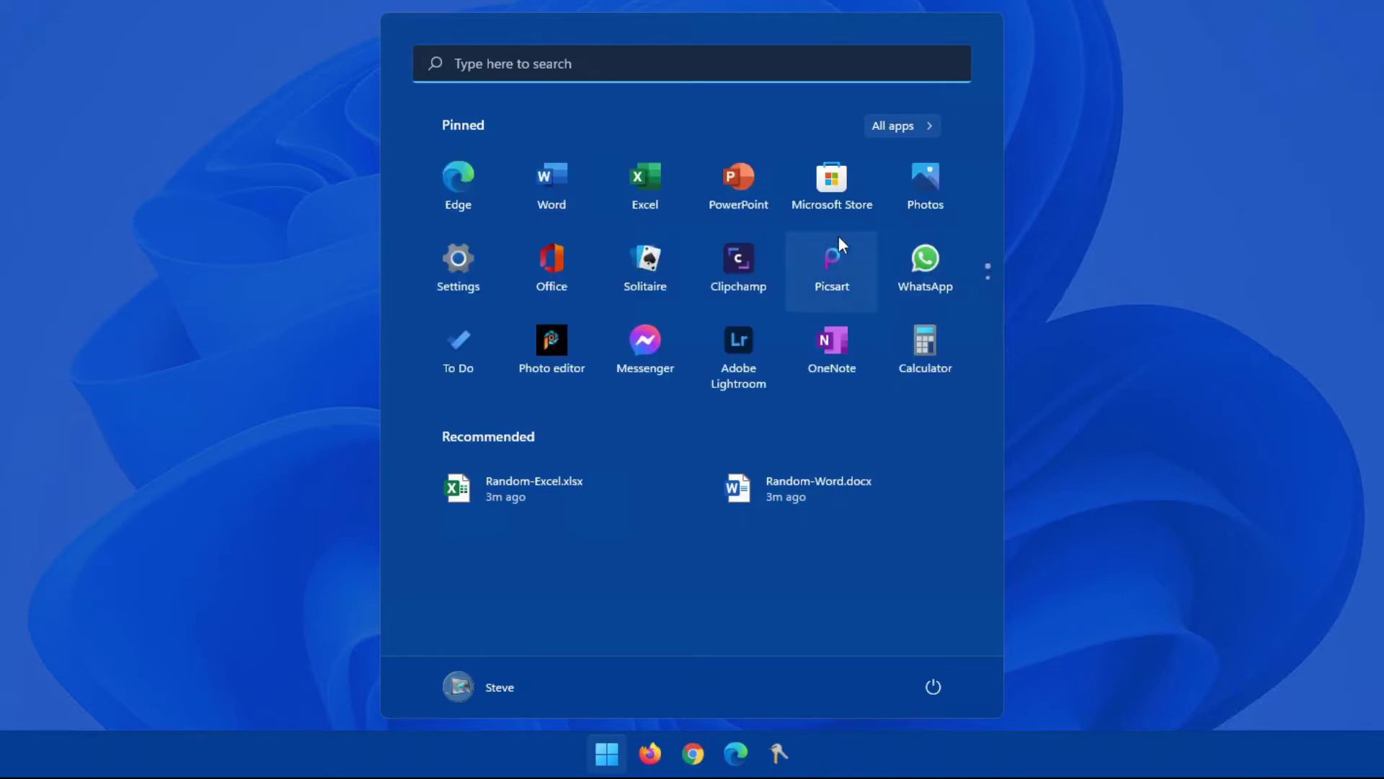
pyautogui.scroll(-1, 797, 324)
pyautogui.scroll(1, 794, 322)
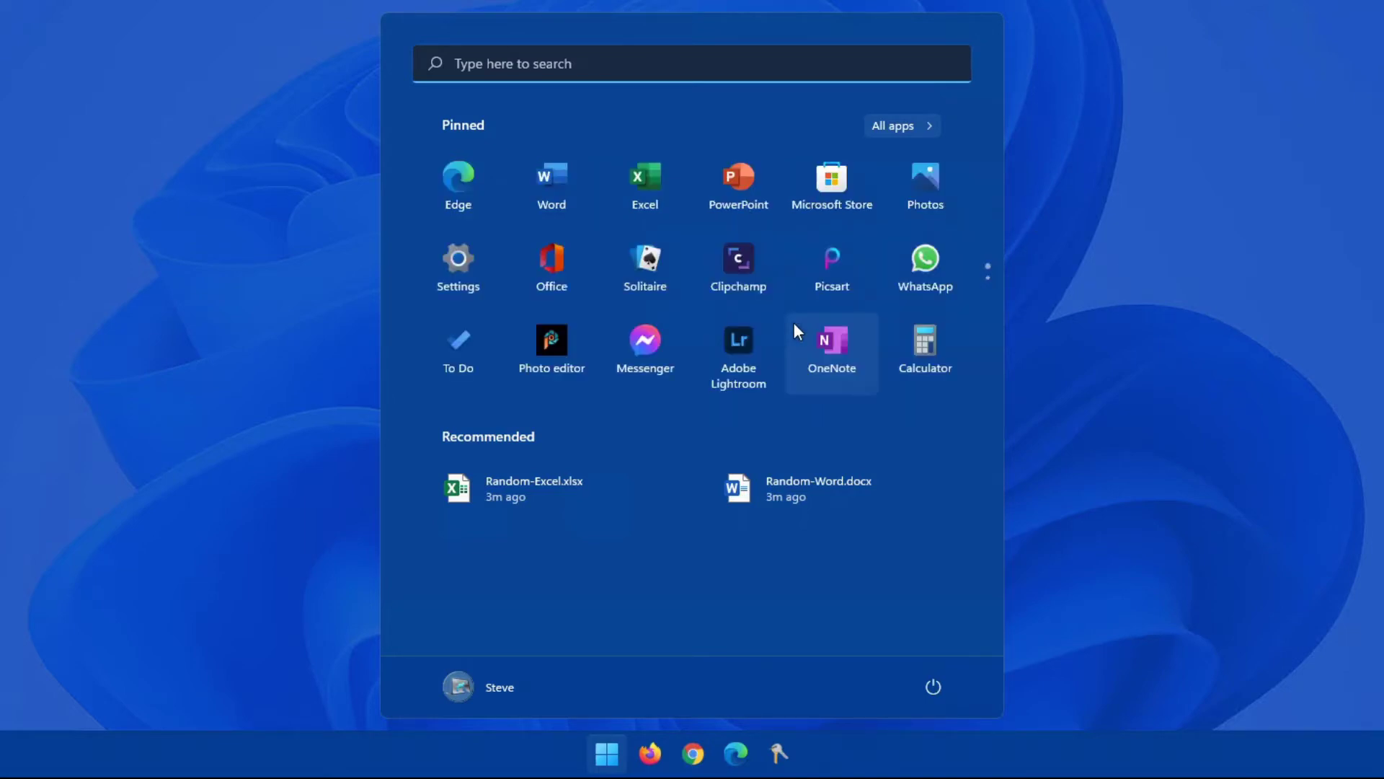
pyautogui.rightClick(820, 281)
pyautogui.click(865, 328)
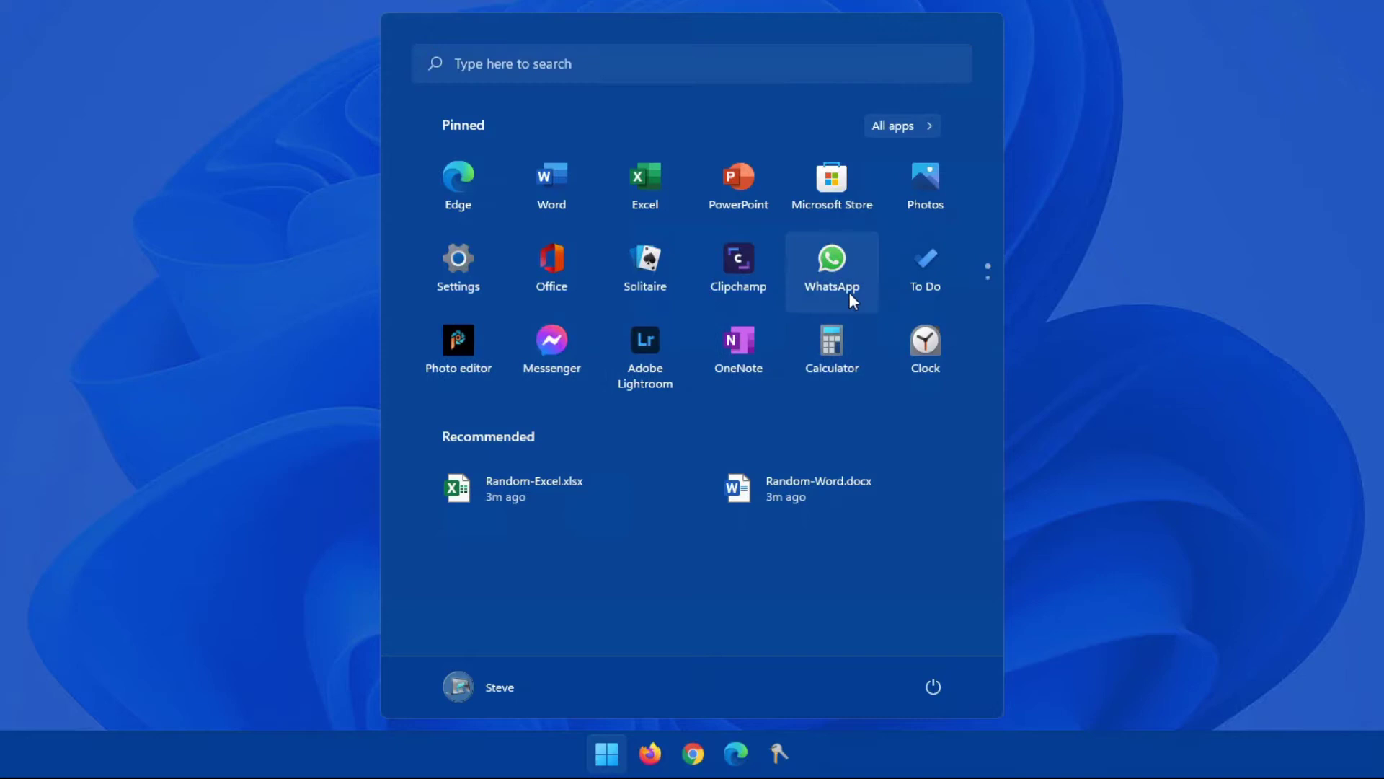
# - Uninstall the pinned WhatsApp and Photo editor apps
pyautogui.rightClick(850, 296)
pyautogui.click(848, 343)
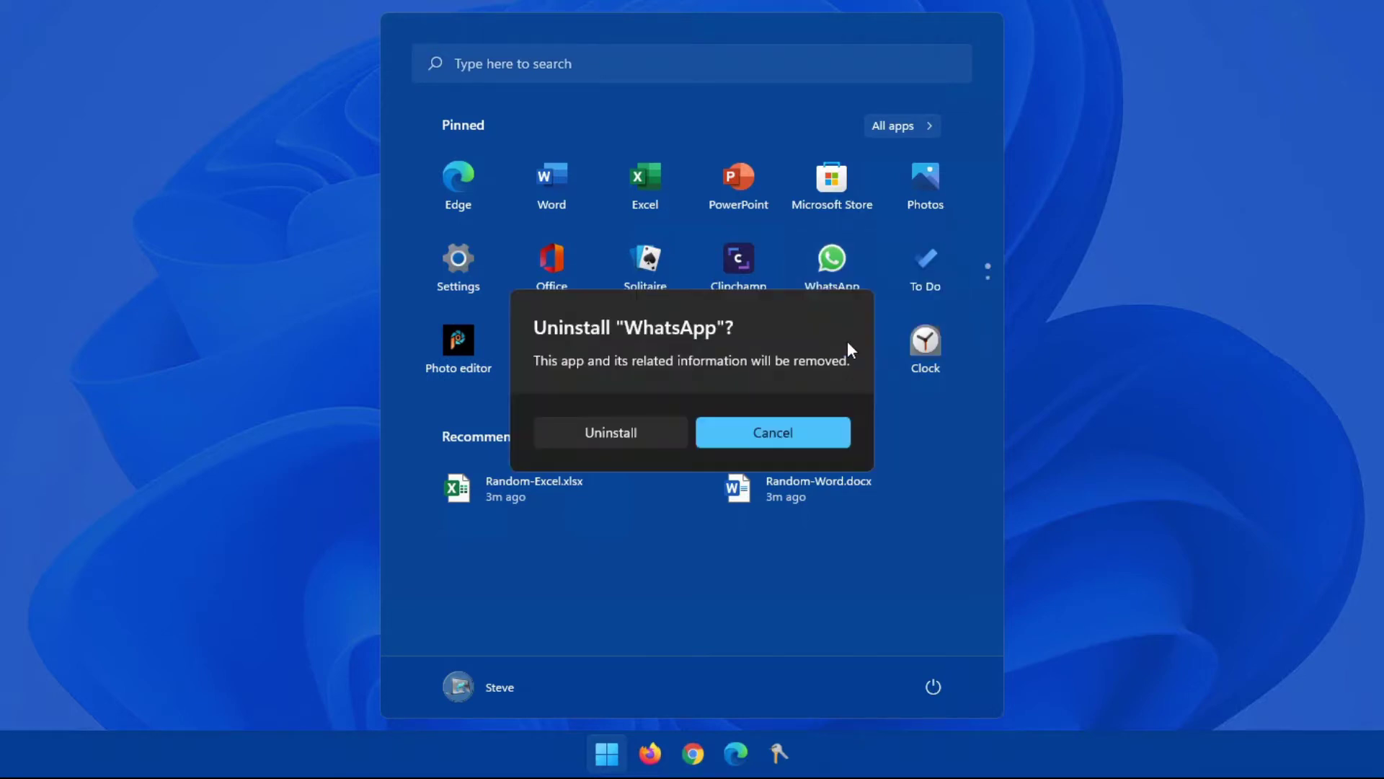
pyautogui.click(629, 431)
pyautogui.rightClick(935, 278)
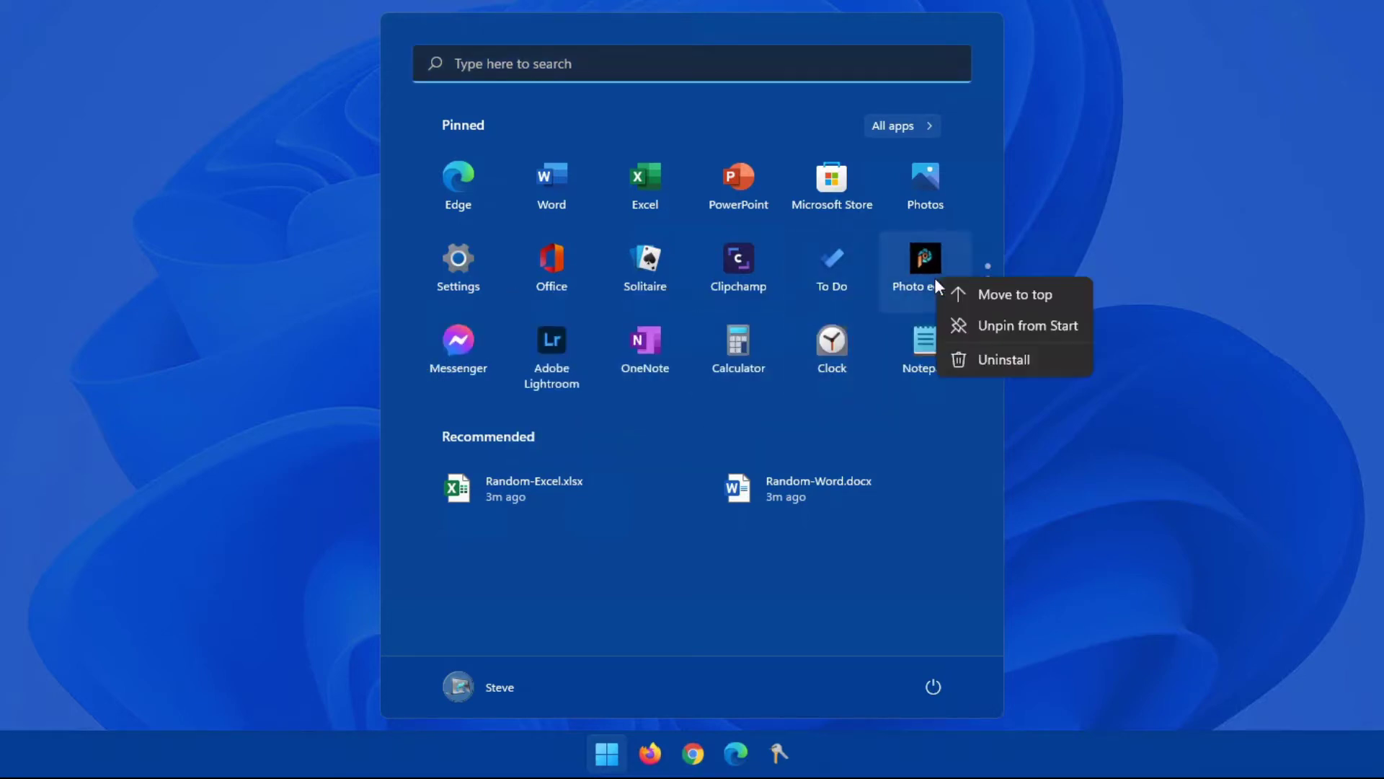
pyautogui.click(975, 356)
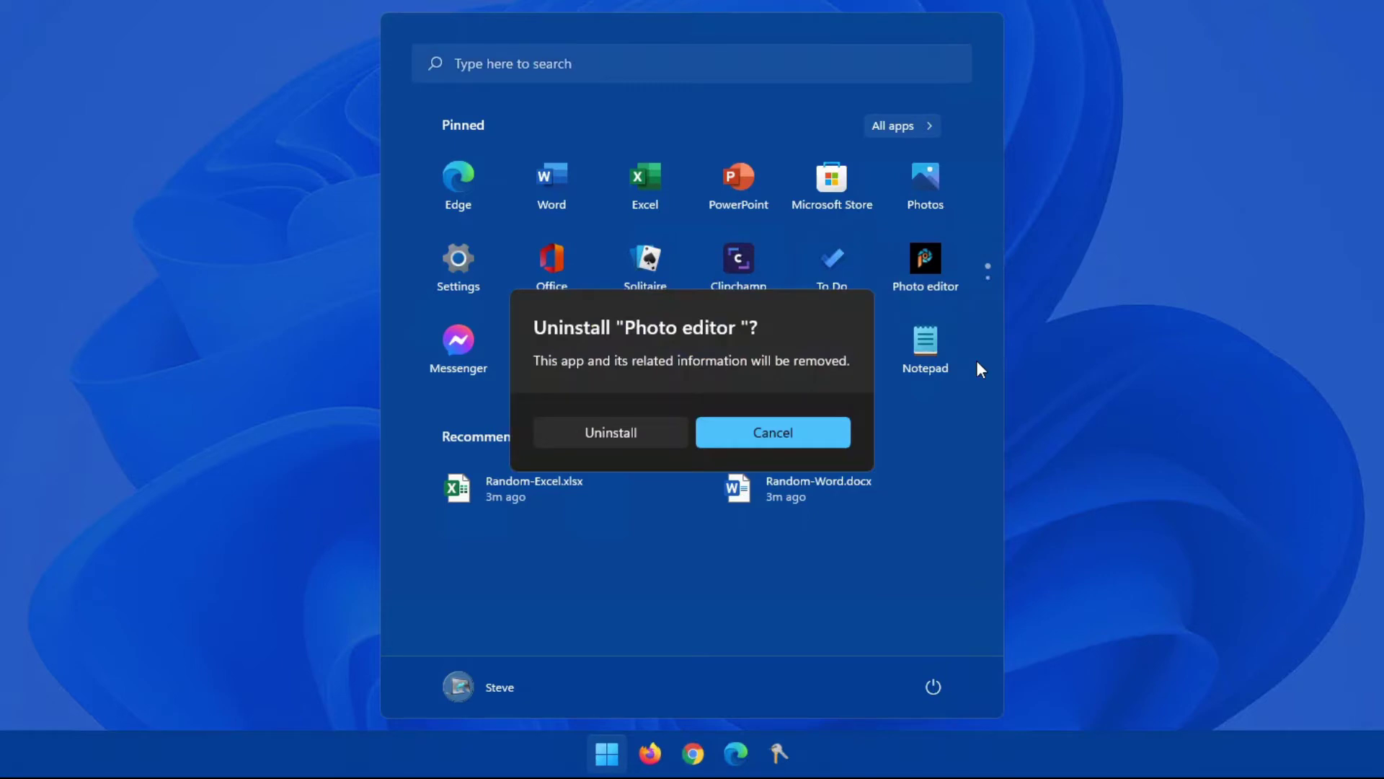
pyautogui.click(631, 427)
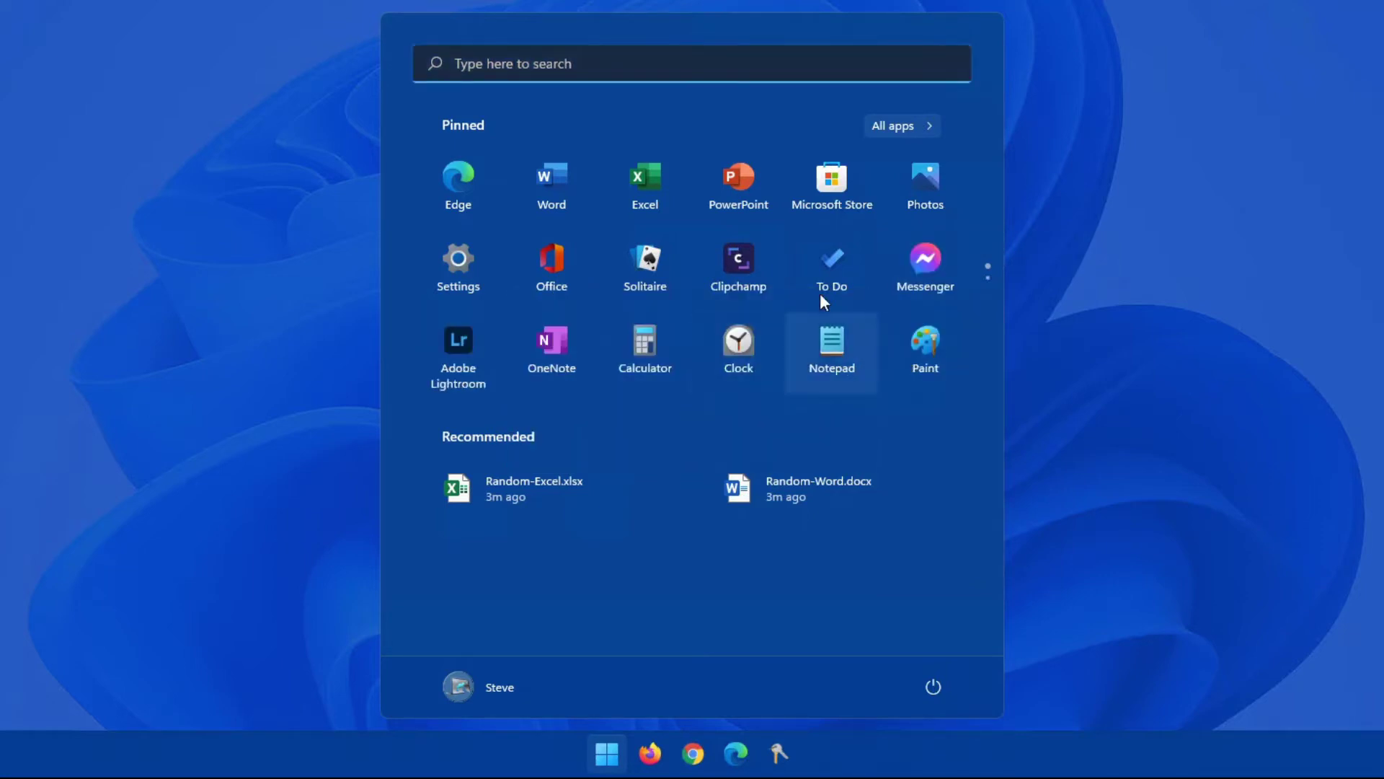
# - In All apps, expand the CCleaner folder and pin CCleaner (Run Daily) to Start
pyautogui.click(910, 129)
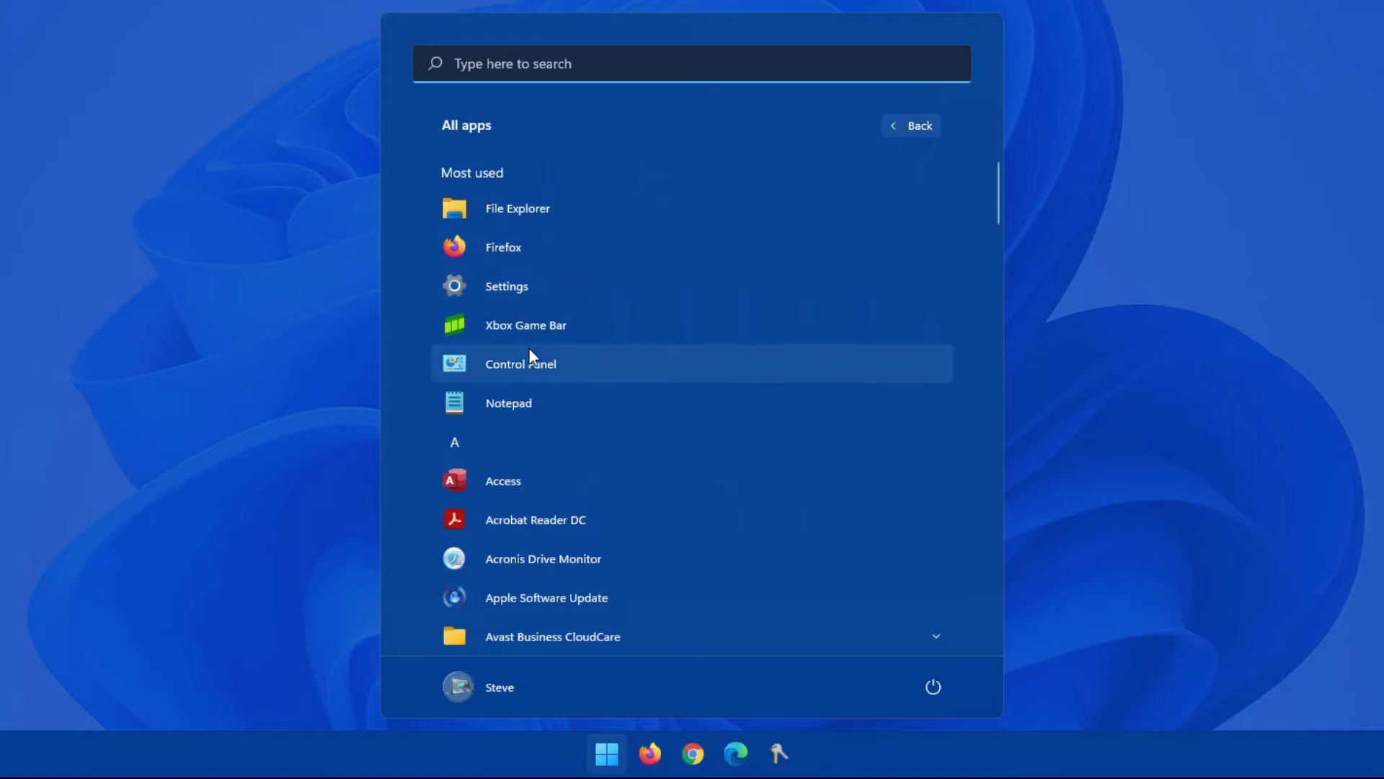
pyautogui.scroll(-5, 529, 349)
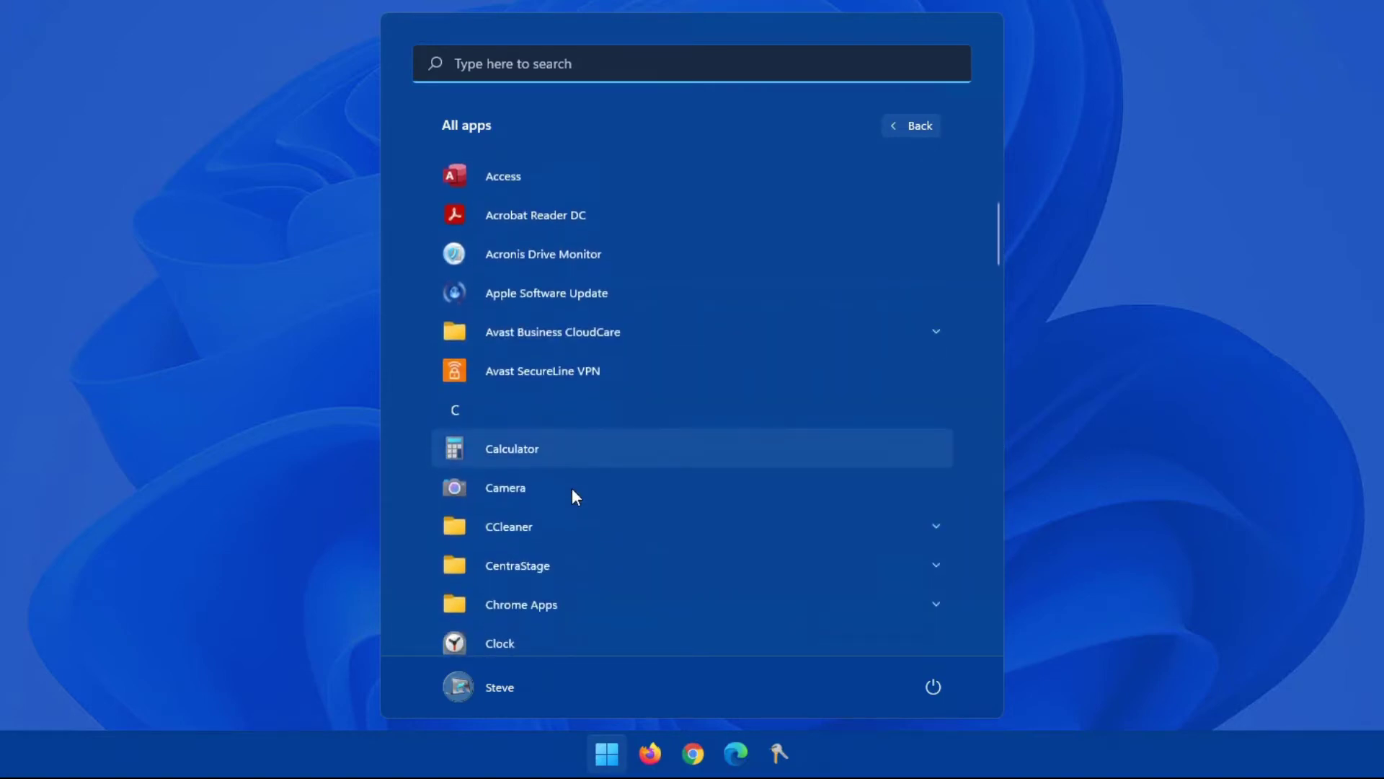
pyautogui.scroll(-1, 530, 533)
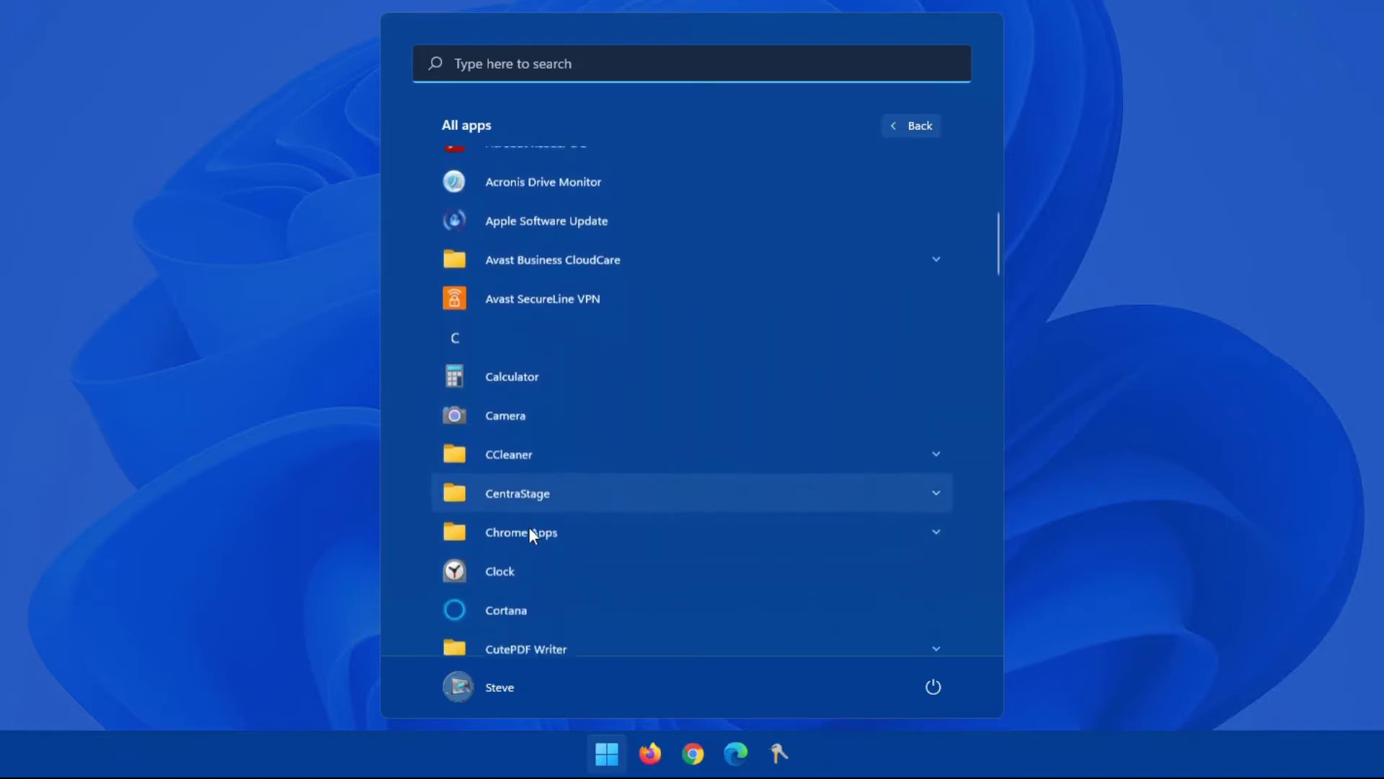
pyautogui.click(511, 452)
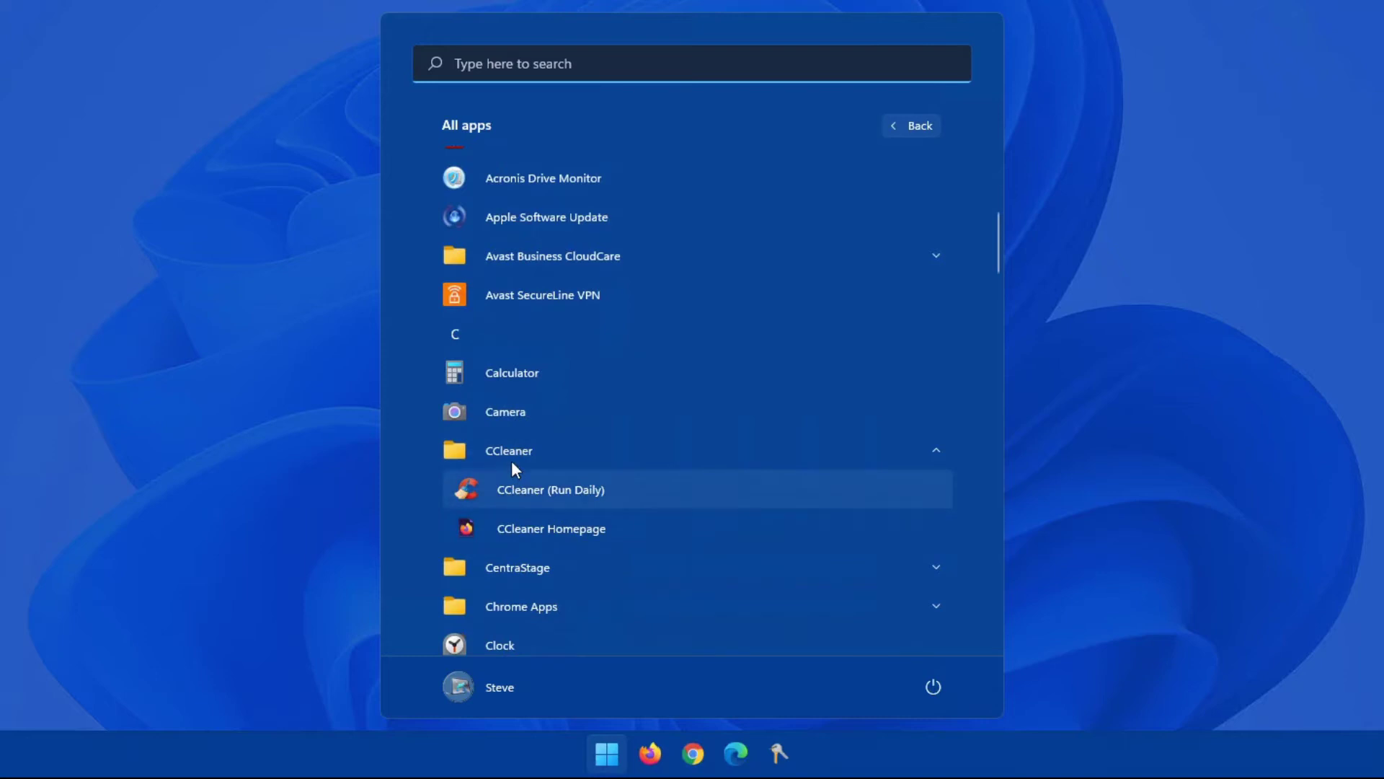
pyautogui.rightClick(519, 490)
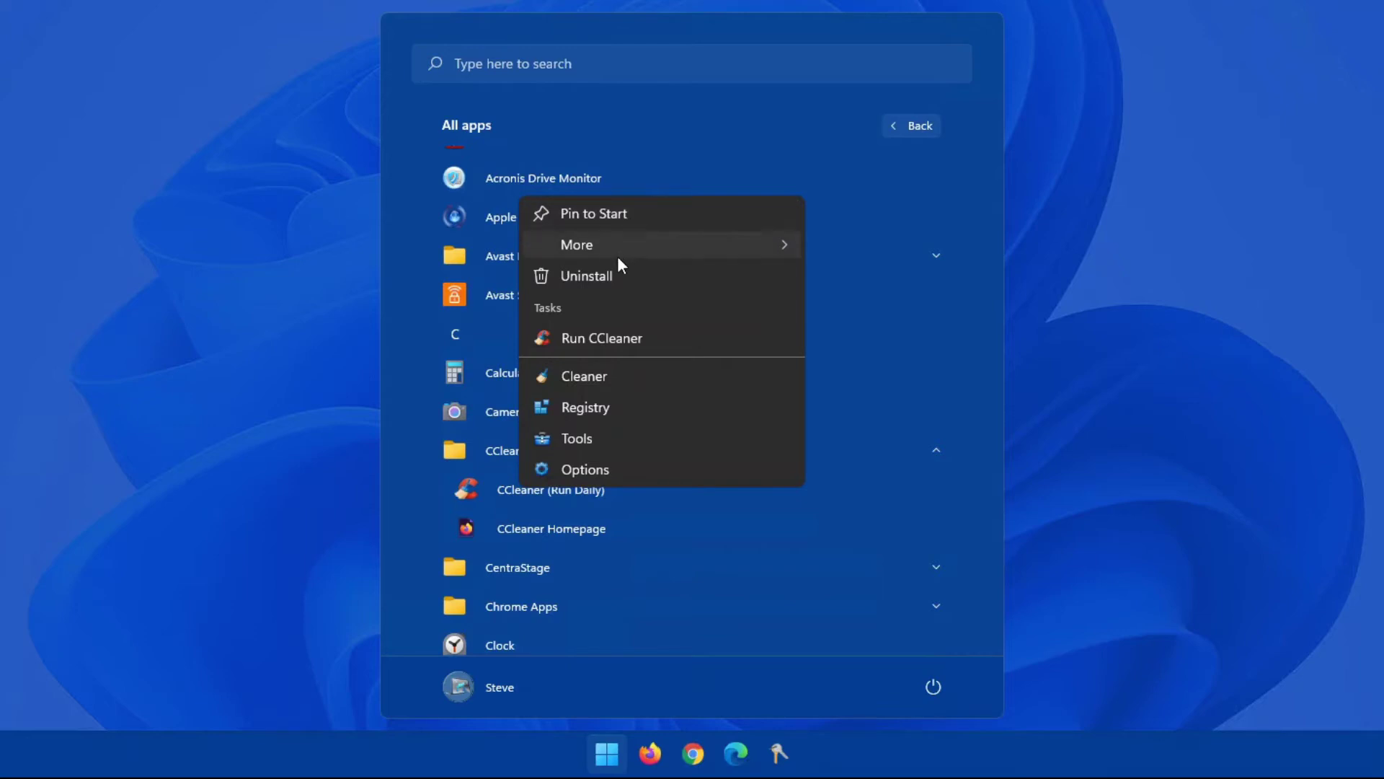
pyautogui.moveTo(622, 259)
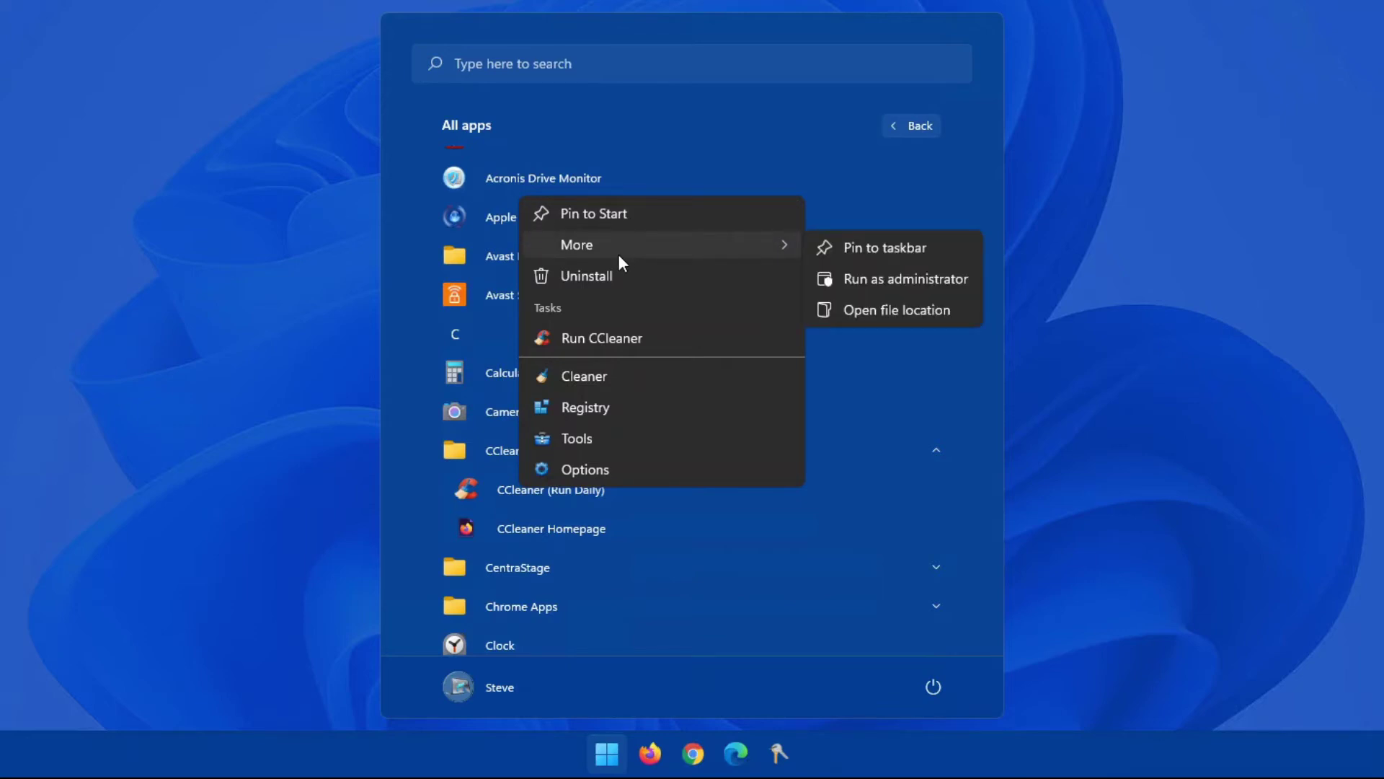
pyautogui.click(618, 216)
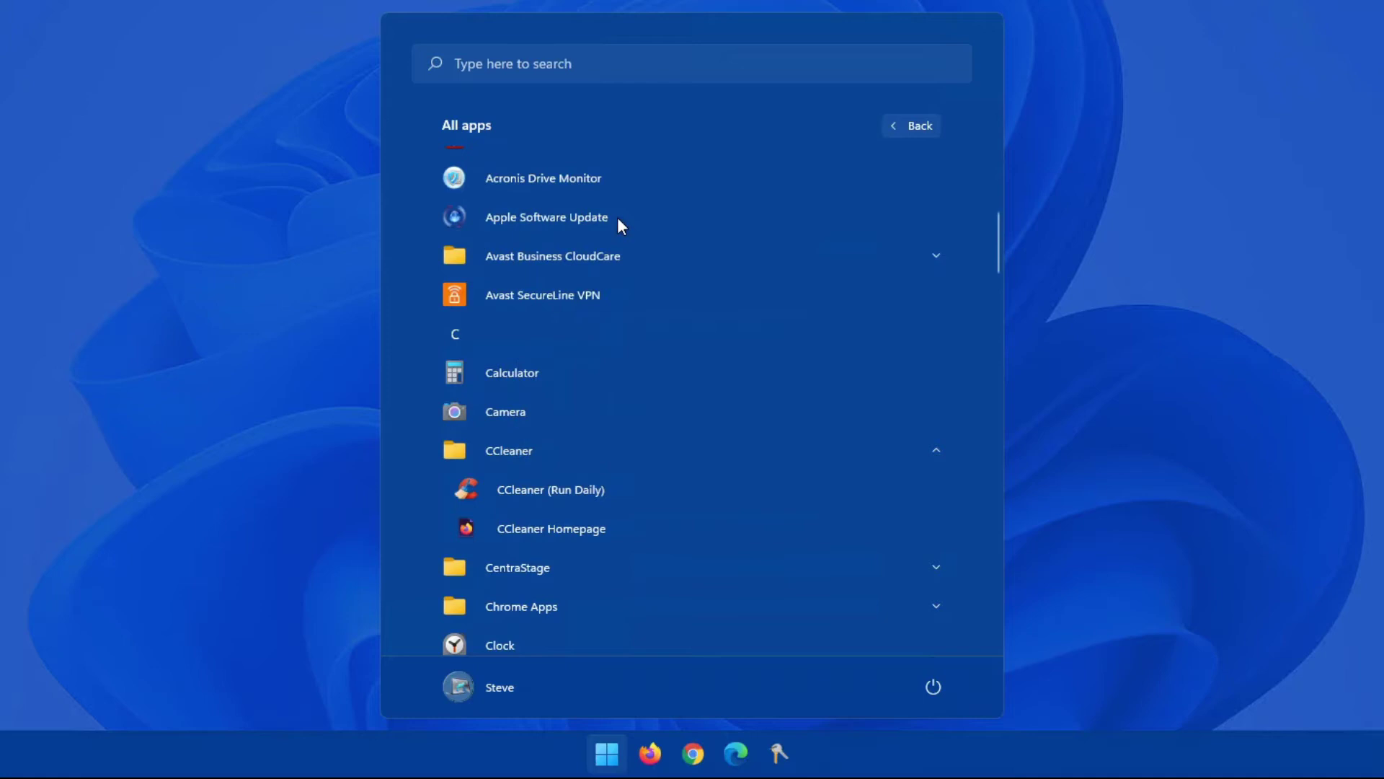
# - Move pinned CCleaner to the top, drag it to the third row's start, and begin uninstalling Solitaire
pyautogui.click(606, 753)
pyautogui.click(606, 753)
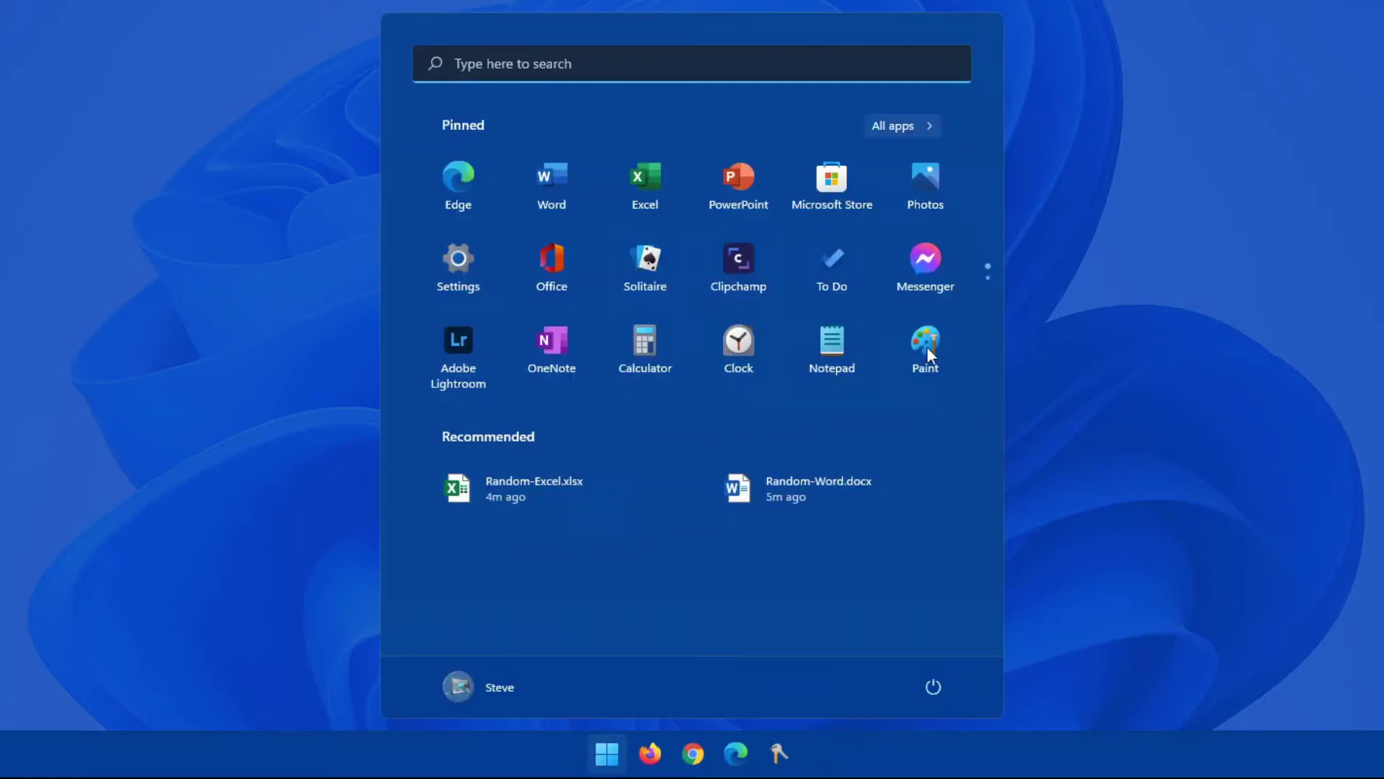
pyautogui.scroll(-1, 689, 212)
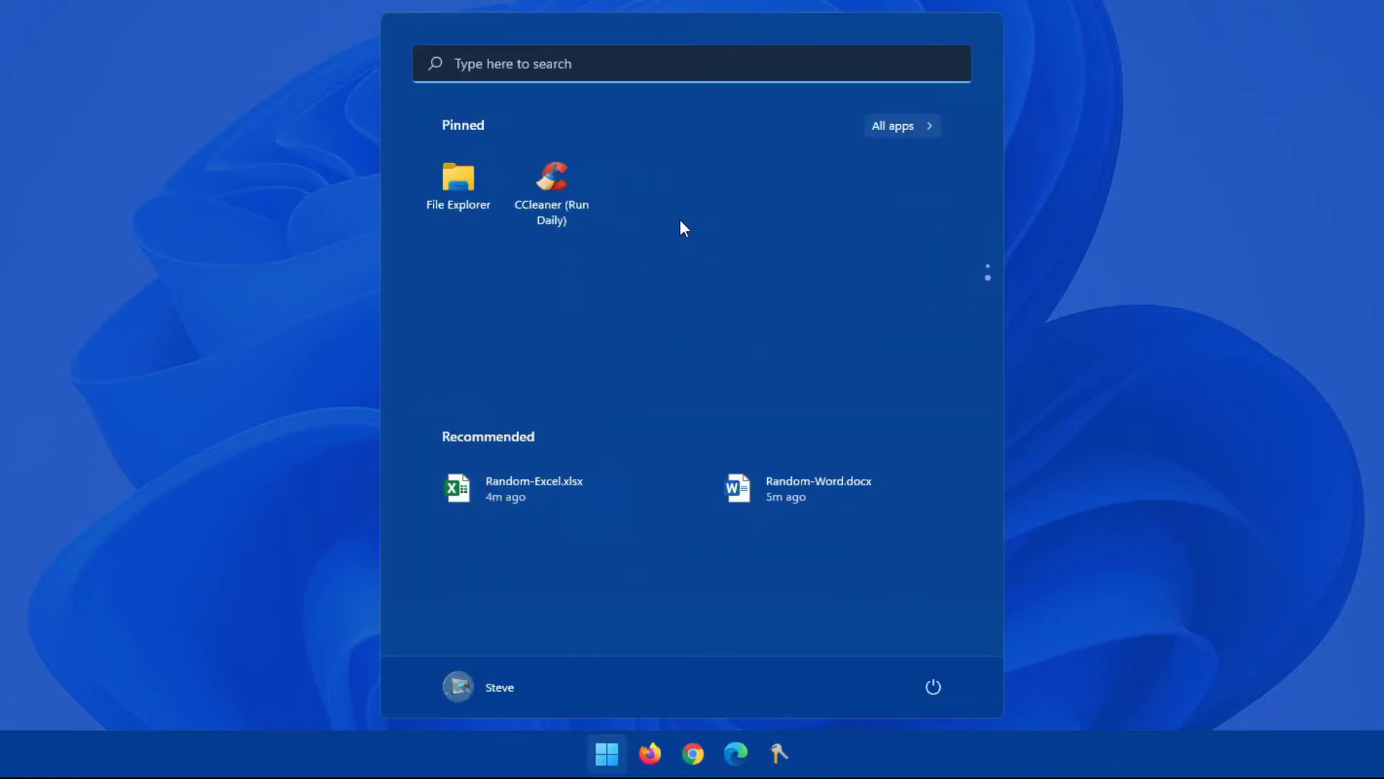
pyautogui.rightClick(579, 220)
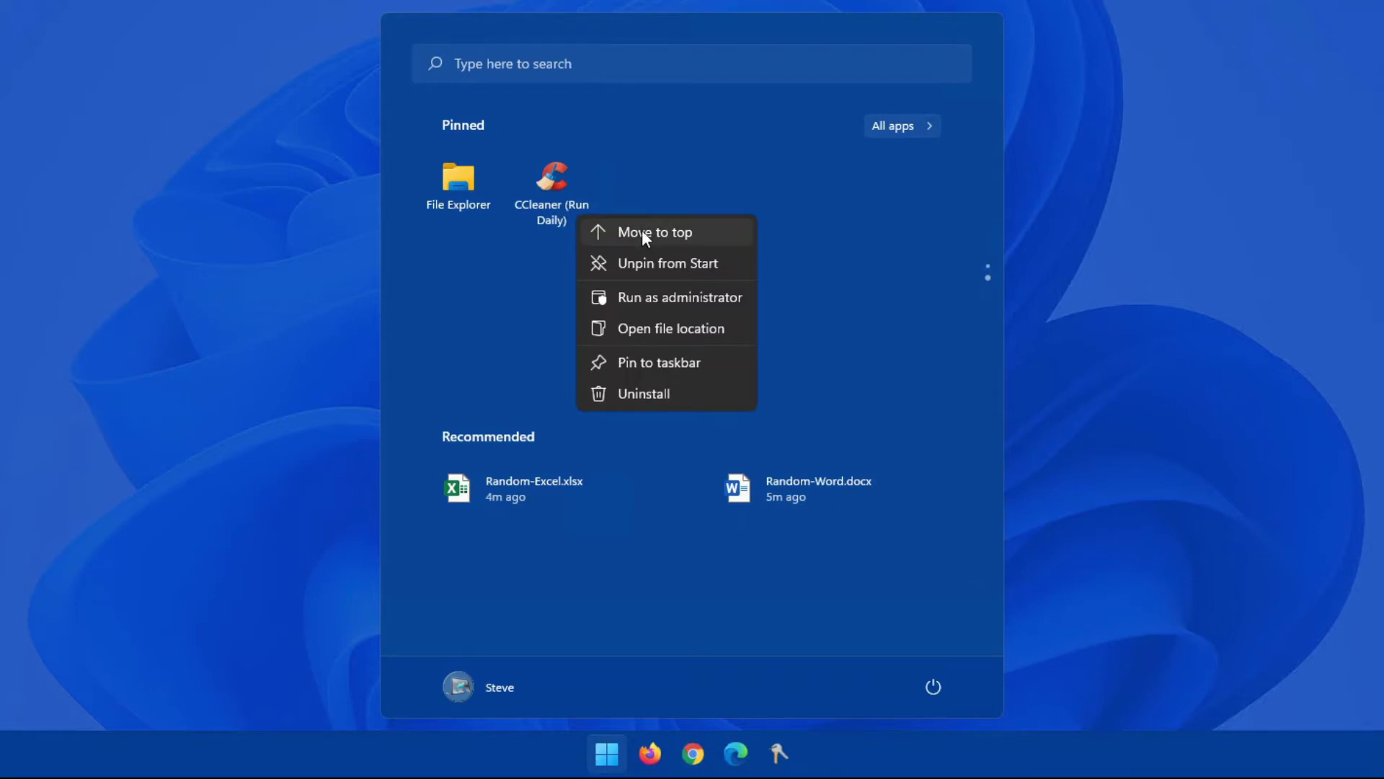
pyautogui.click(611, 233)
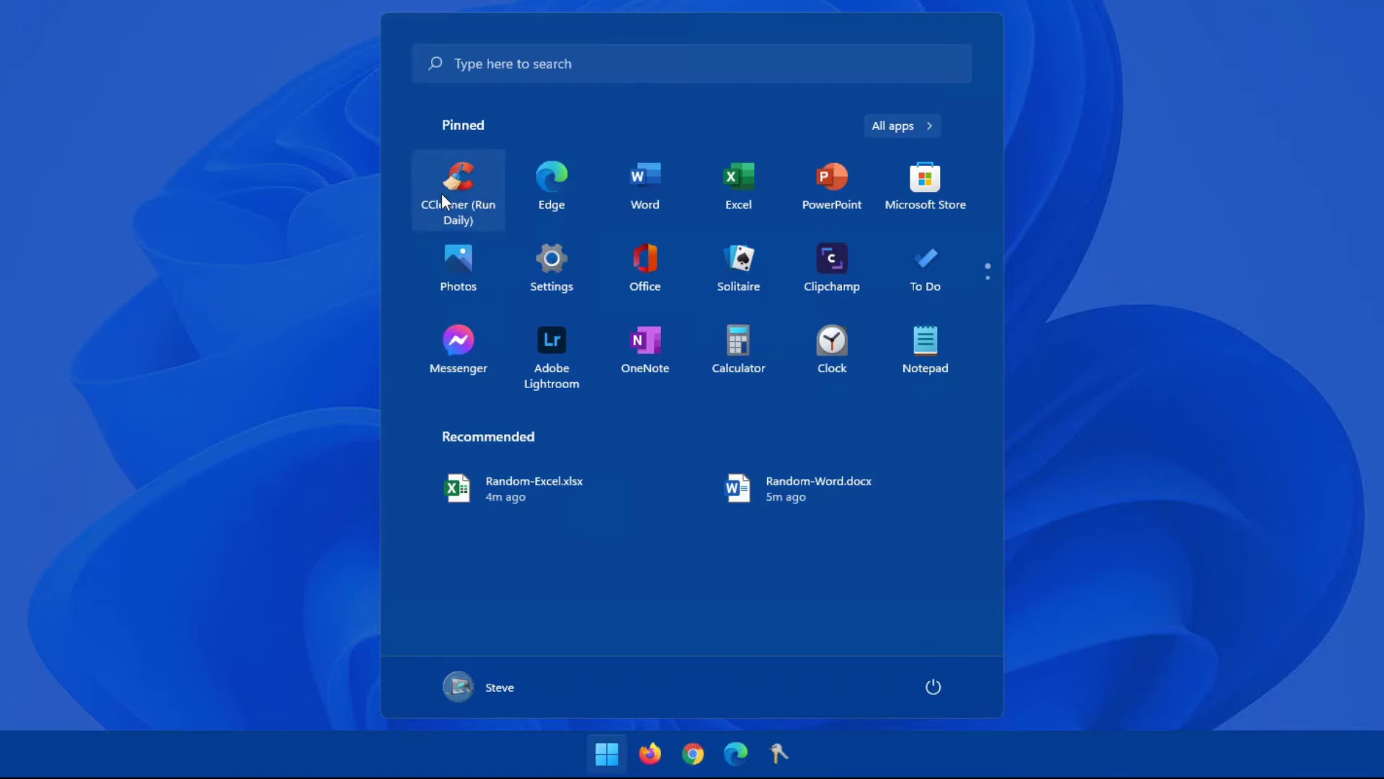
pyautogui.moveTo(448, 190); pyautogui.dragTo(460, 348)
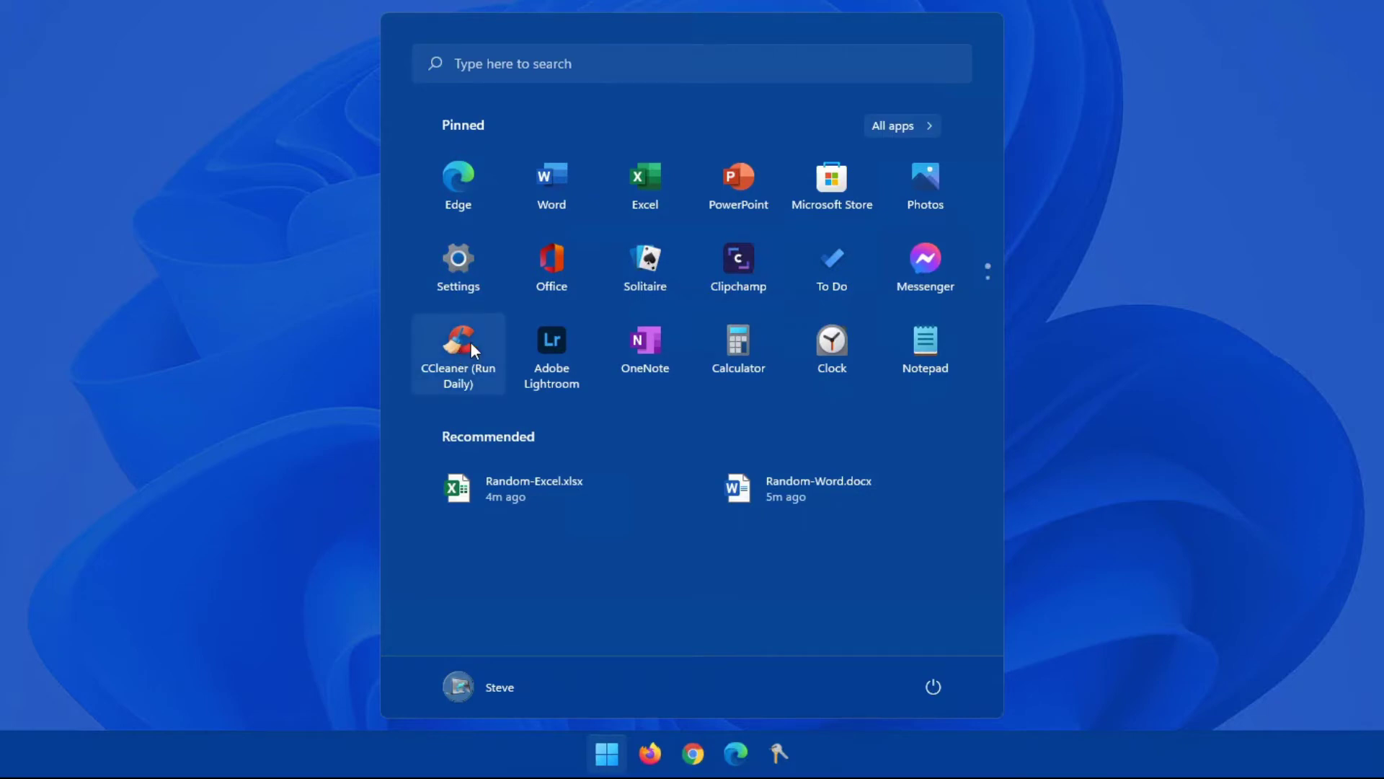
pyautogui.rightClick(667, 280)
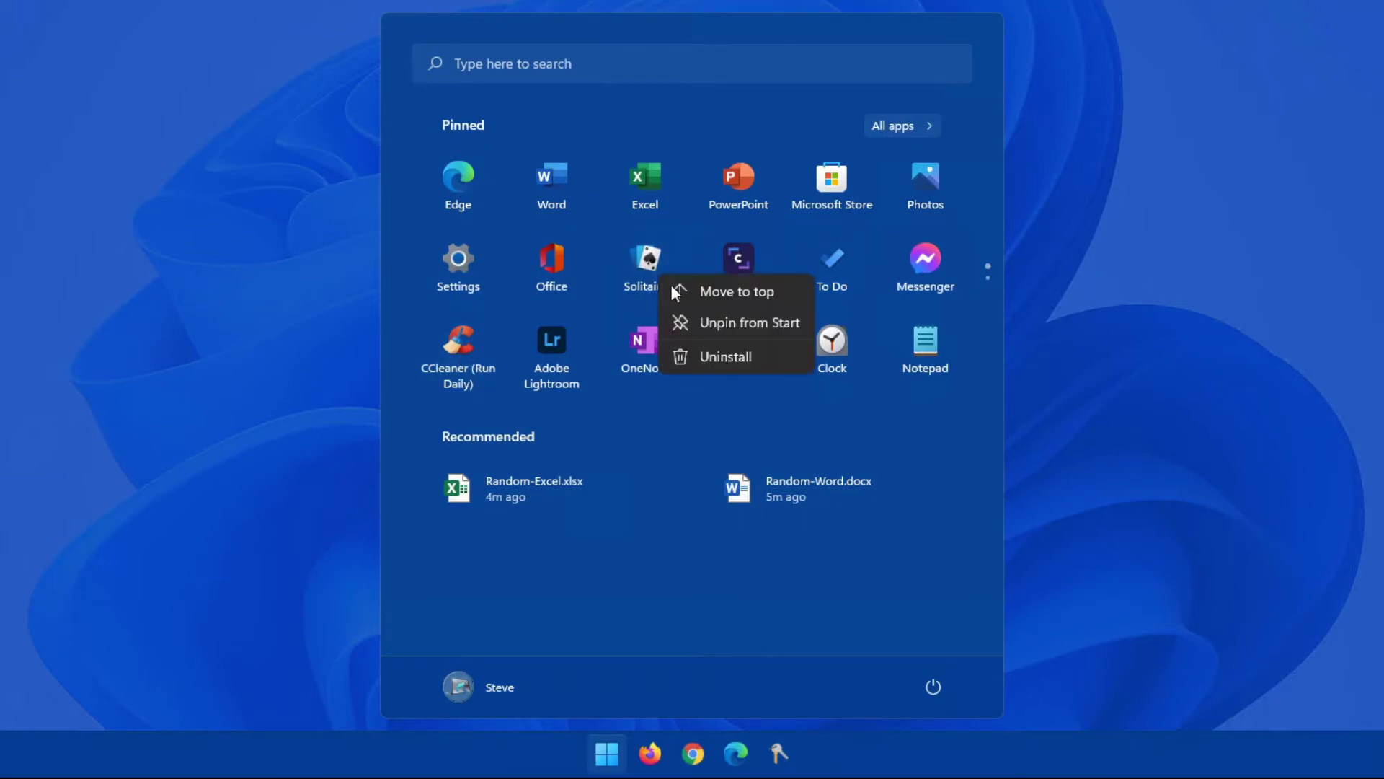
pyautogui.click(712, 354)
# - Confirm uninstalling Solitaire in the Uninstall "Solitaire"? dialog
pyautogui.click(616, 434)
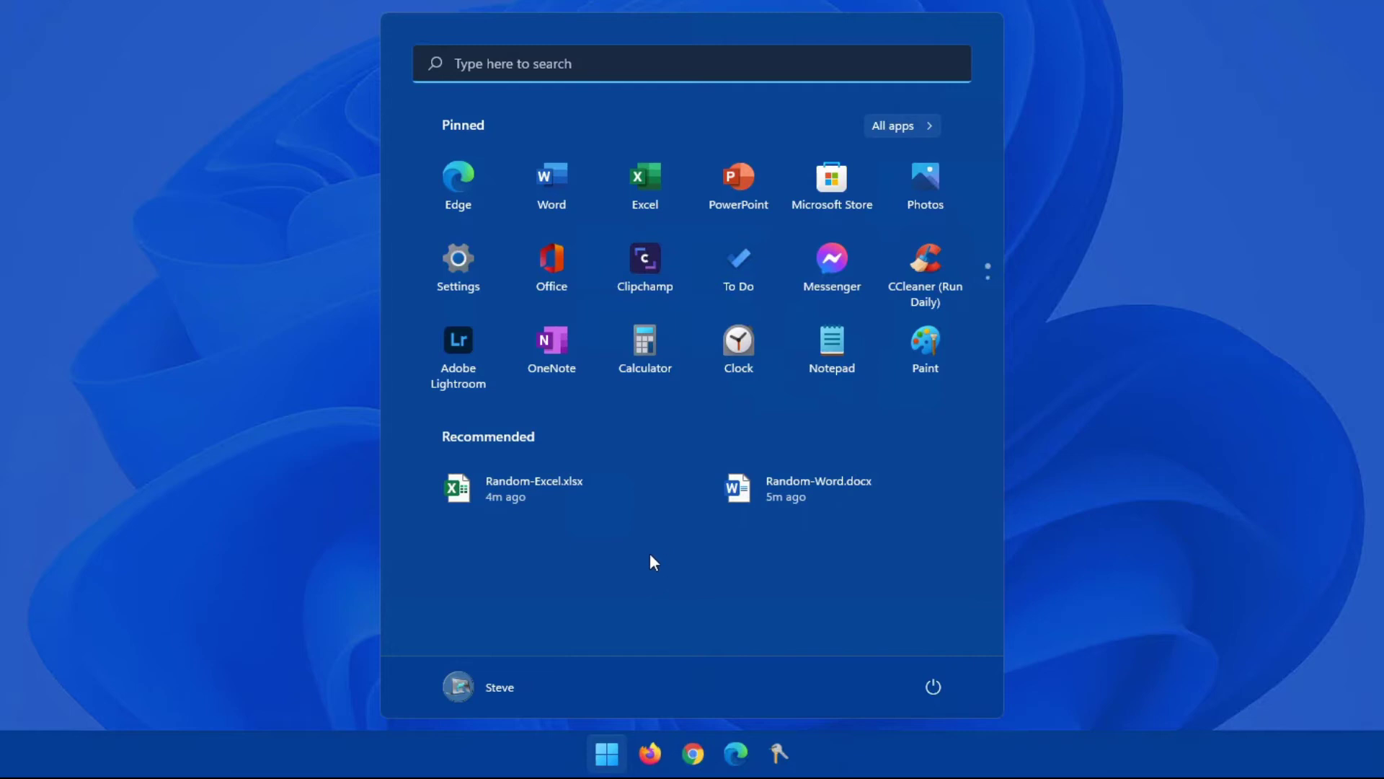
# - In Settings > Personalization > Start, switch off recently opened items, most used apps and recently added apps
pyautogui.click(462, 267)
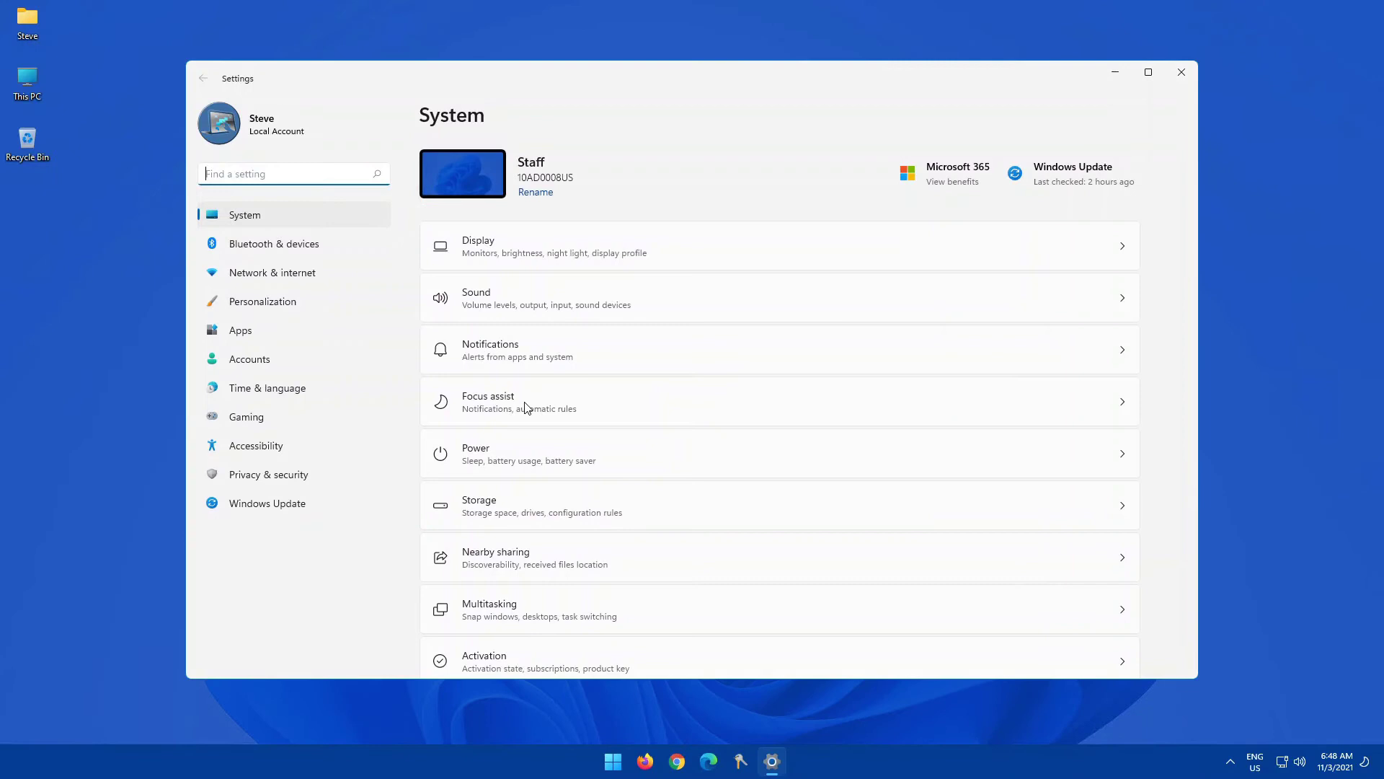
pyautogui.click(313, 305)
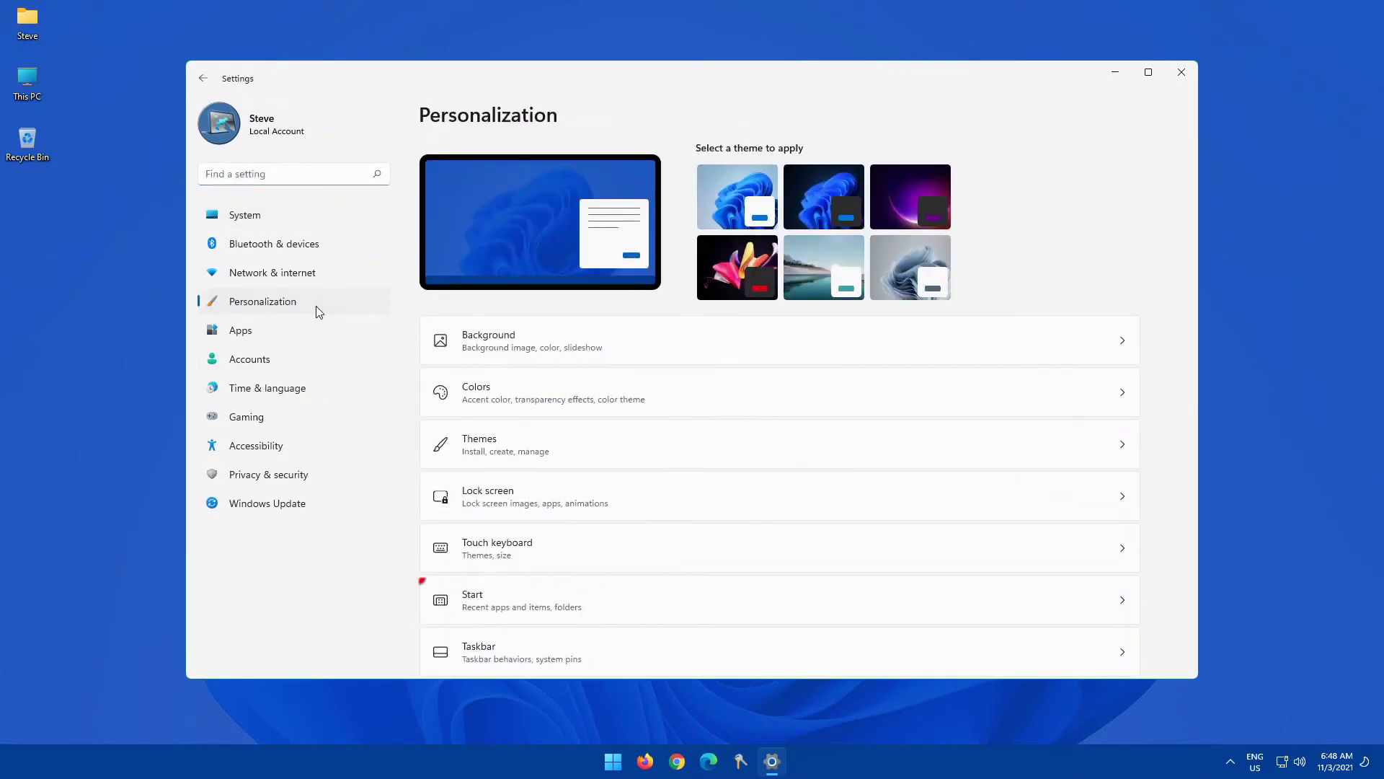
pyautogui.click(502, 613)
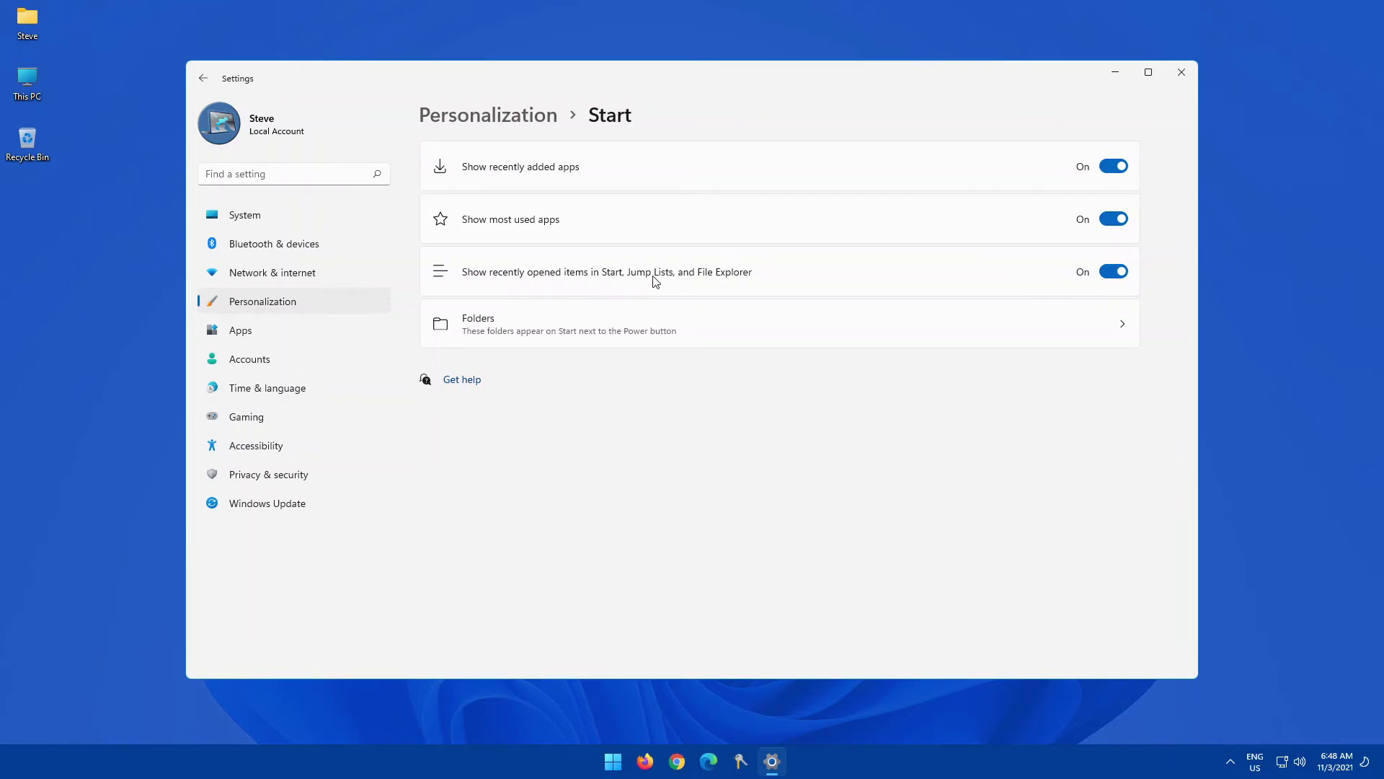
pyautogui.click(1113, 271)
pyautogui.click(1113, 218)
pyautogui.click(1116, 170)
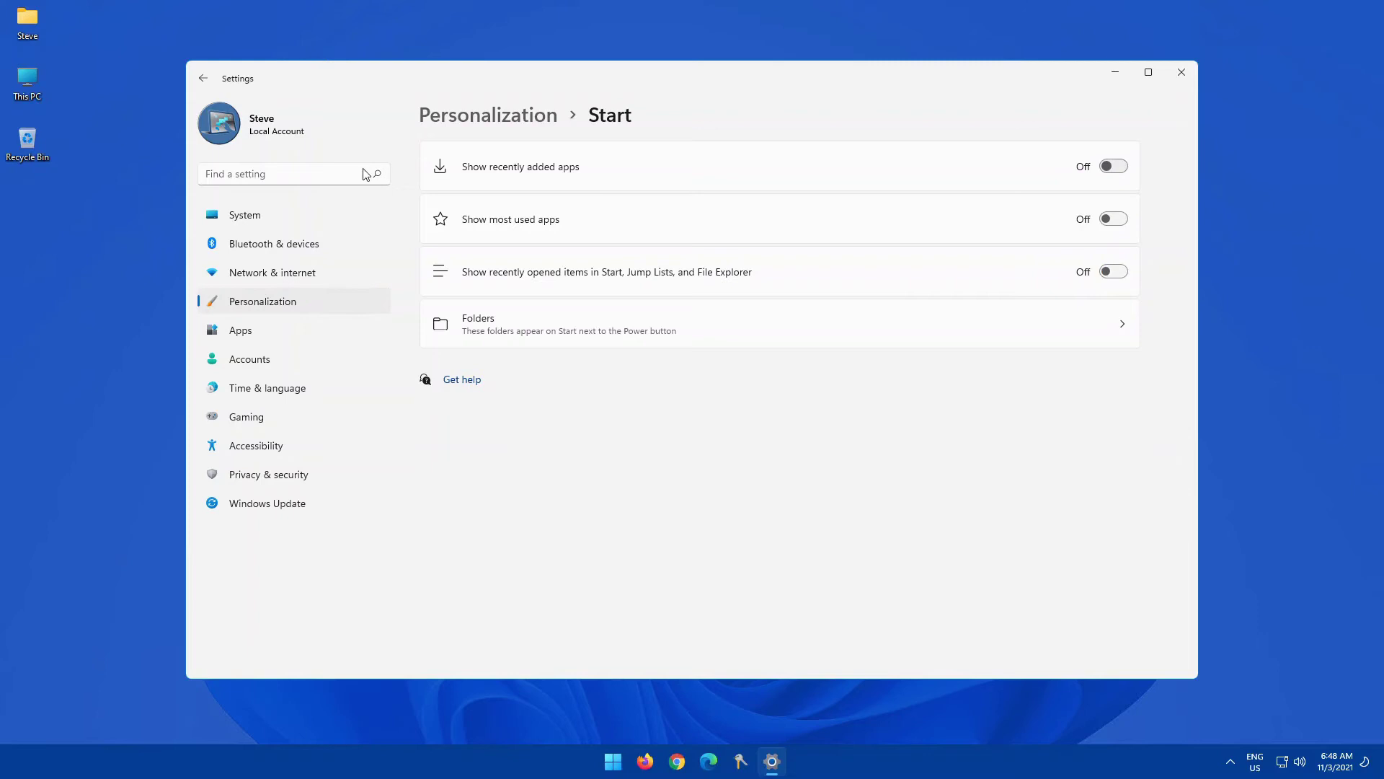
# - Close Settings, check Start's empty Recommended area, and open your account info
pyautogui.click(1180, 73)
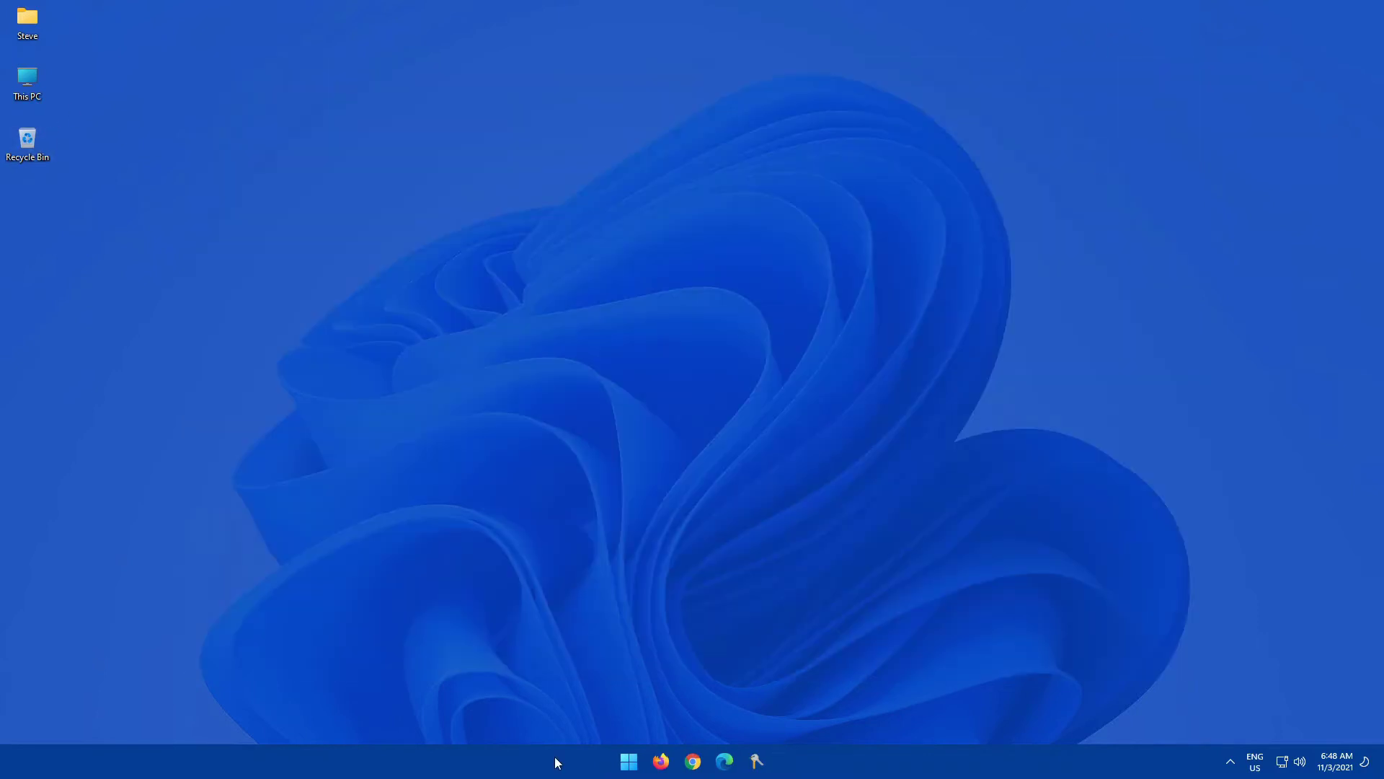
pyautogui.click(614, 760)
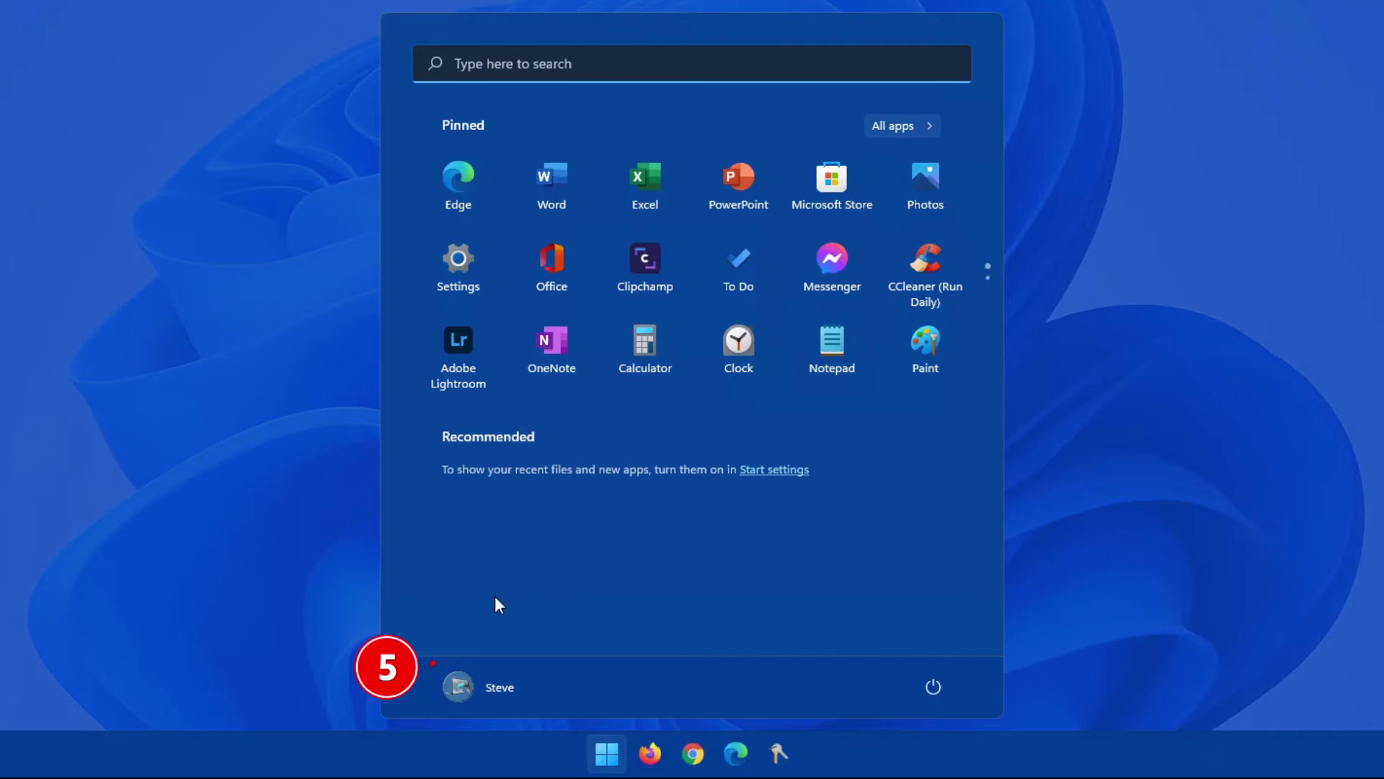
pyautogui.click(463, 685)
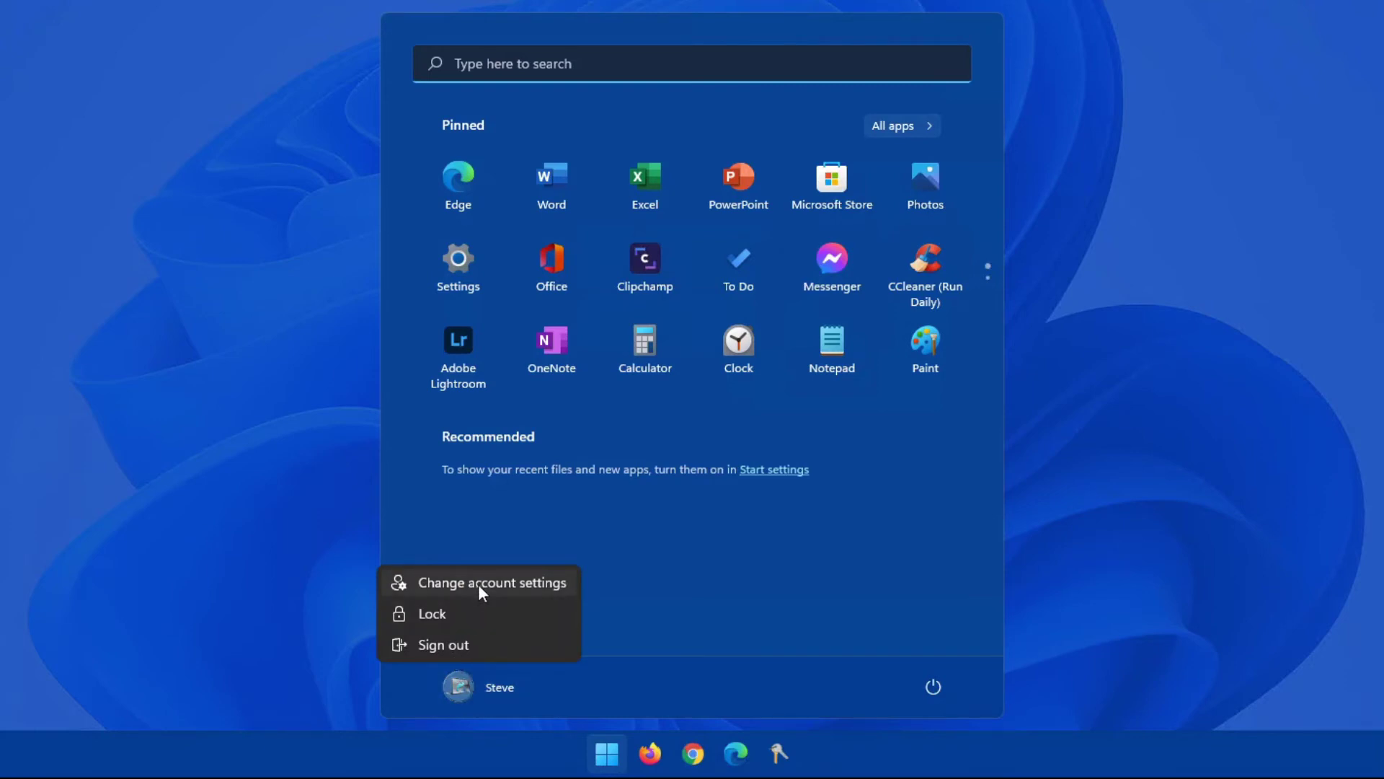
pyautogui.press('Escape')
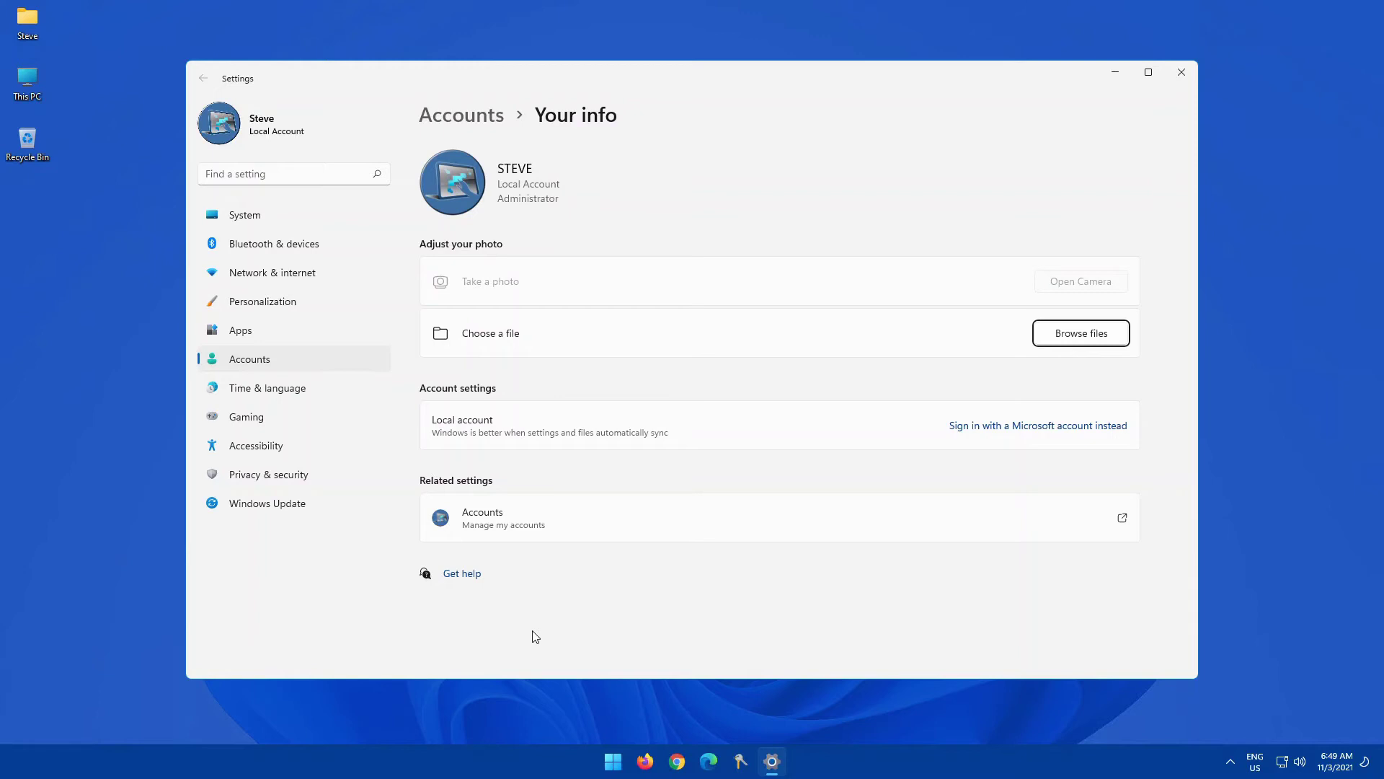
# - Close Settings, reopen Start and view the Disconnect, Shut down and Restart options, then dismiss them
pyautogui.click(1179, 74)
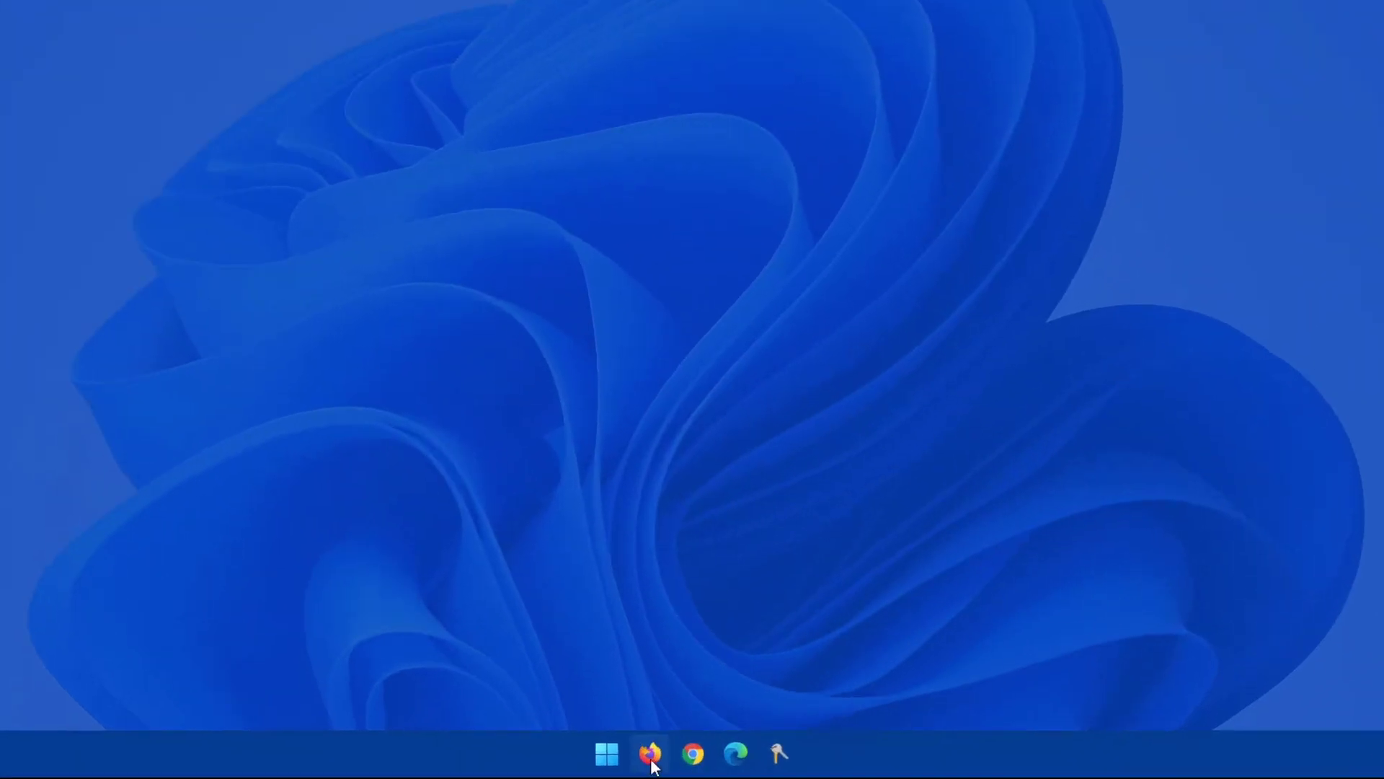
pyautogui.click(610, 752)
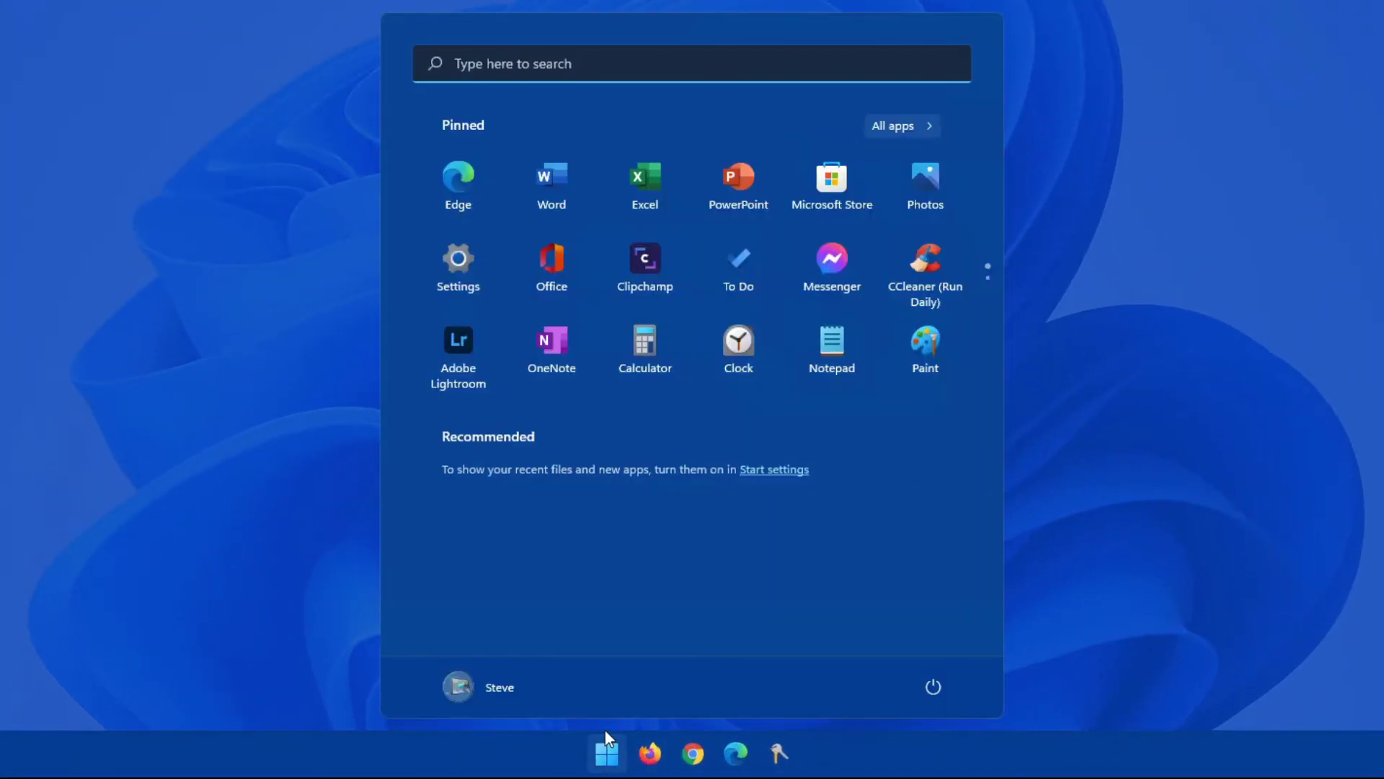
pyautogui.click(930, 693)
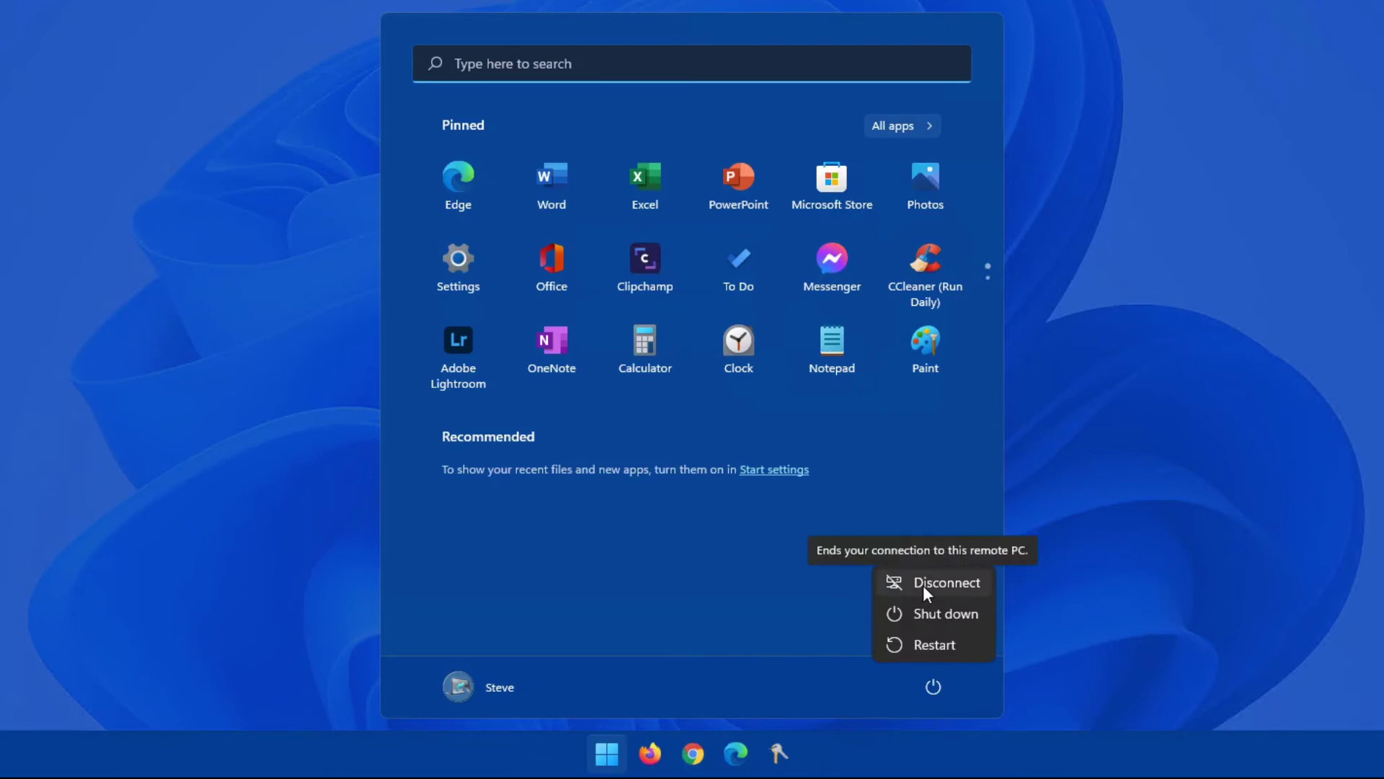
pyautogui.click(749, 656)
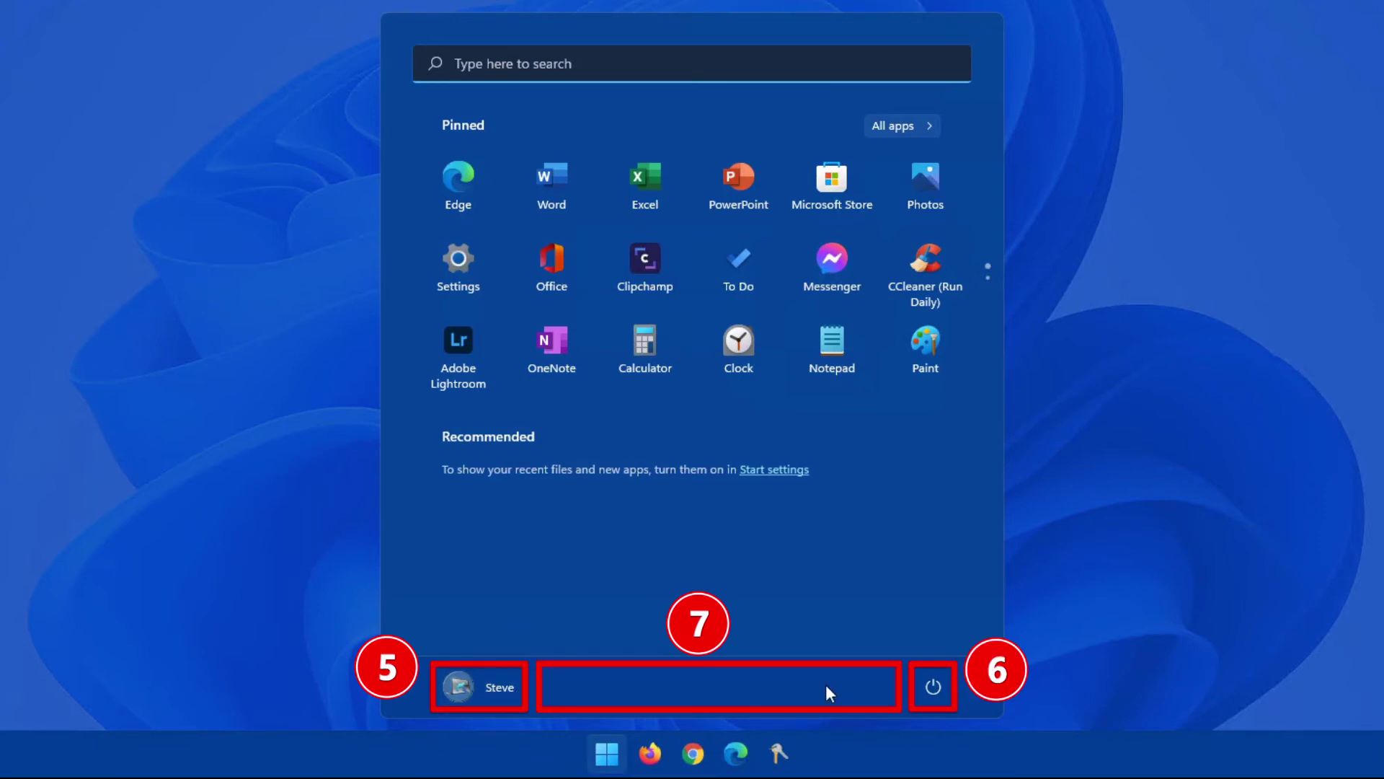
# - Go to Settings > Personalization > Start > Folders
pyautogui.click(452, 278)
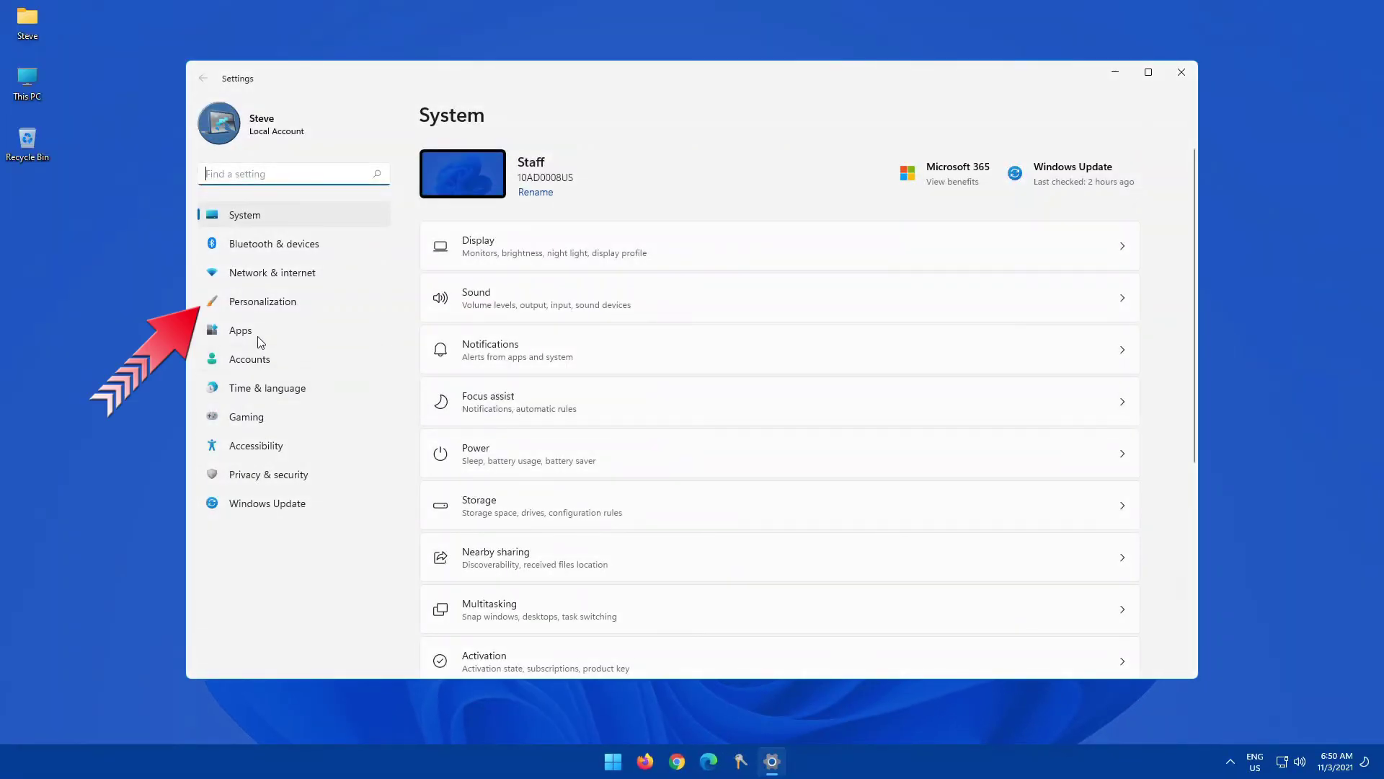
pyautogui.click(261, 302)
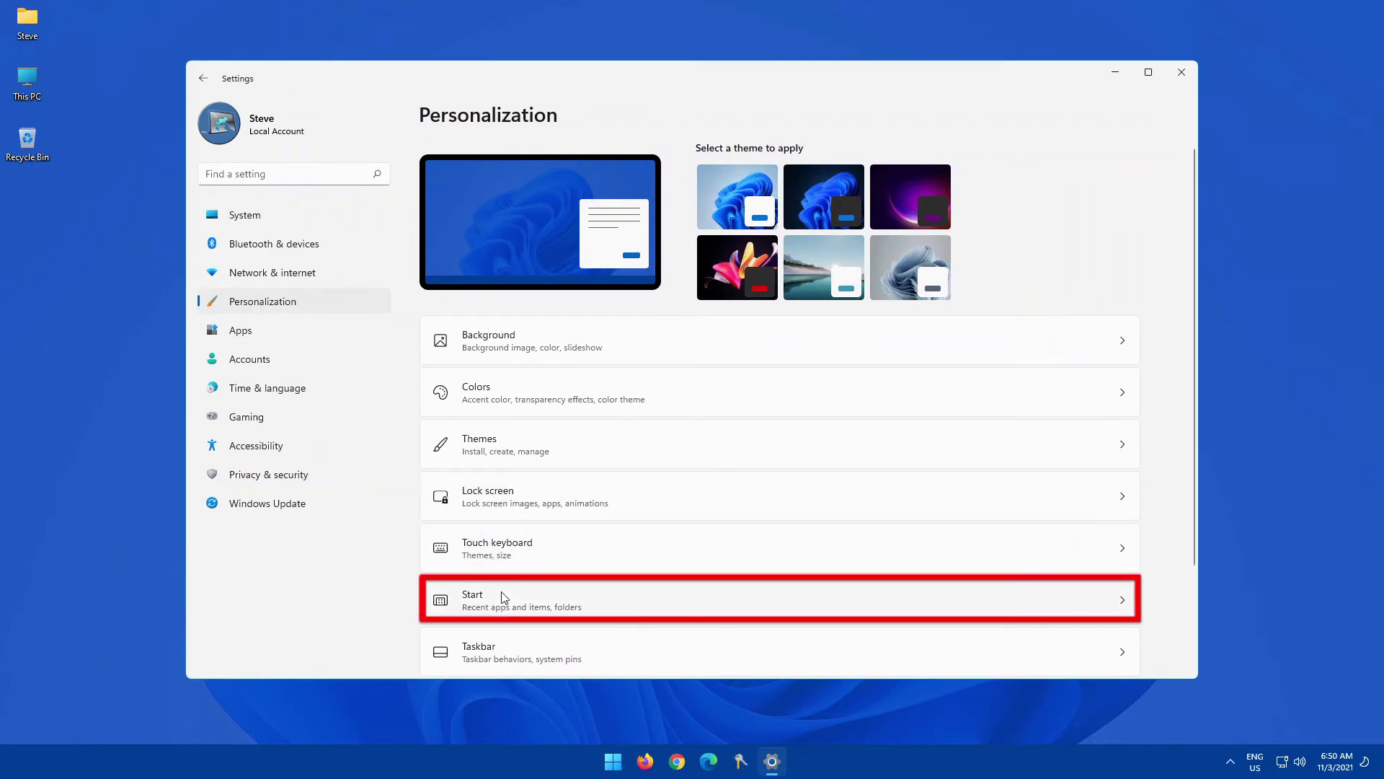
pyautogui.click(507, 601)
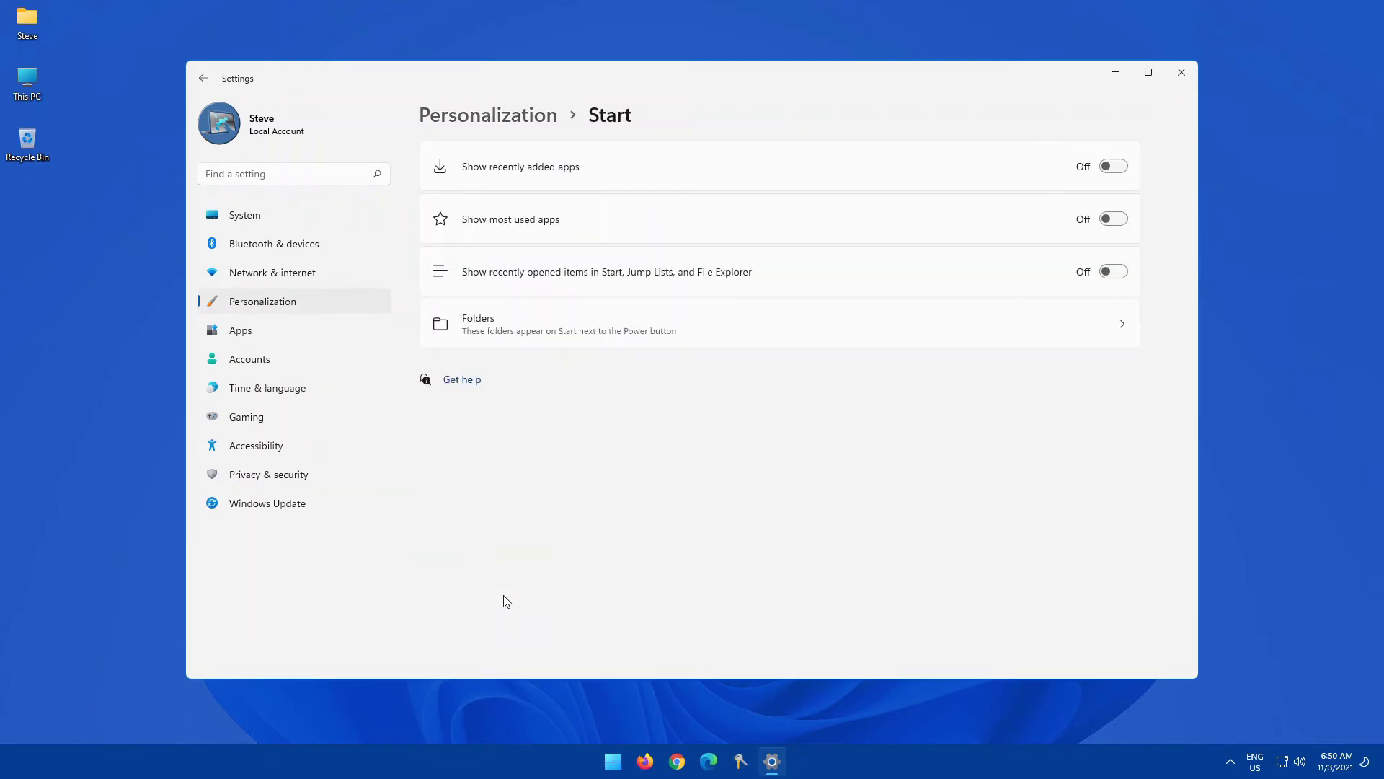
pyautogui.click(664, 332)
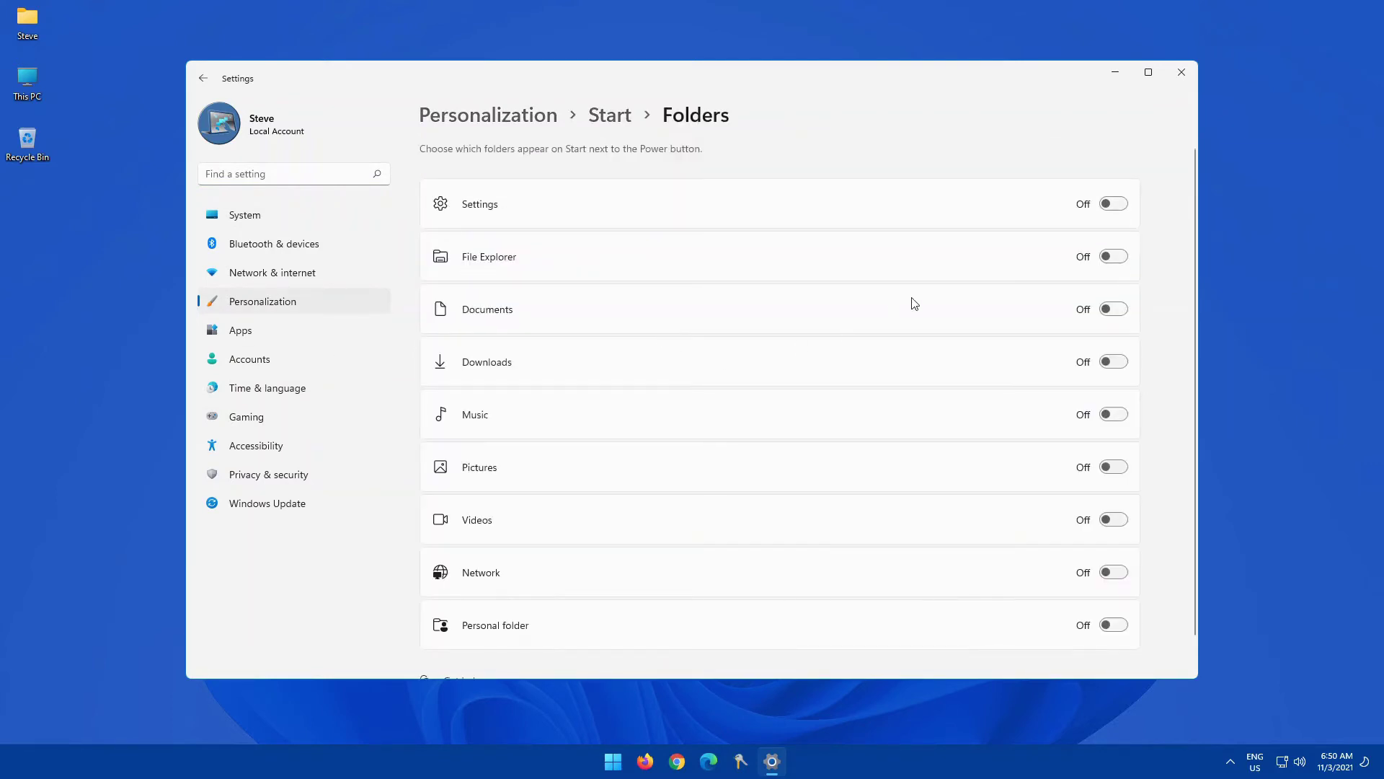
# - Turn on the Settings, File Explorer, Documents and Downloads shortcuts, then view them in Start
pyautogui.click(1118, 209)
pyautogui.click(1127, 262)
pyautogui.click(1125, 314)
pyautogui.click(1115, 361)
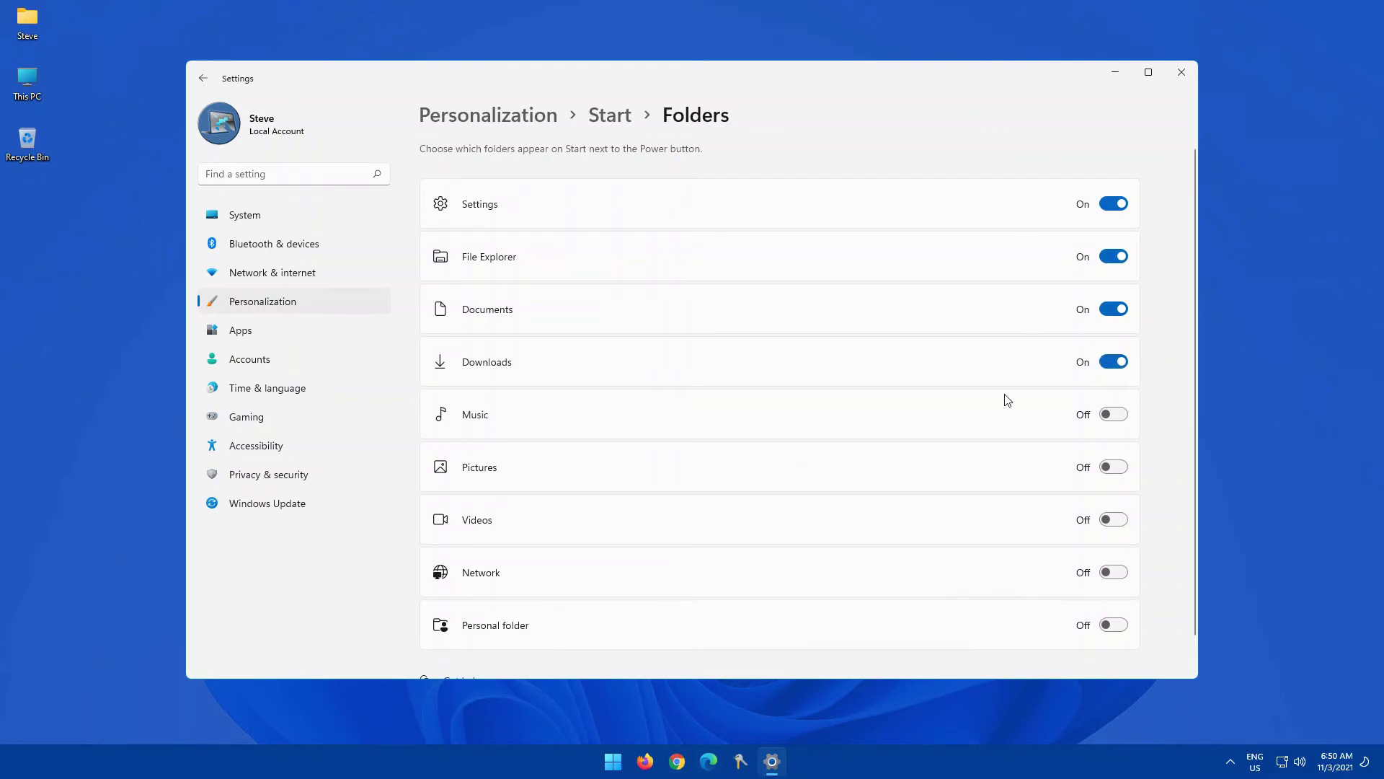
pyautogui.click(611, 762)
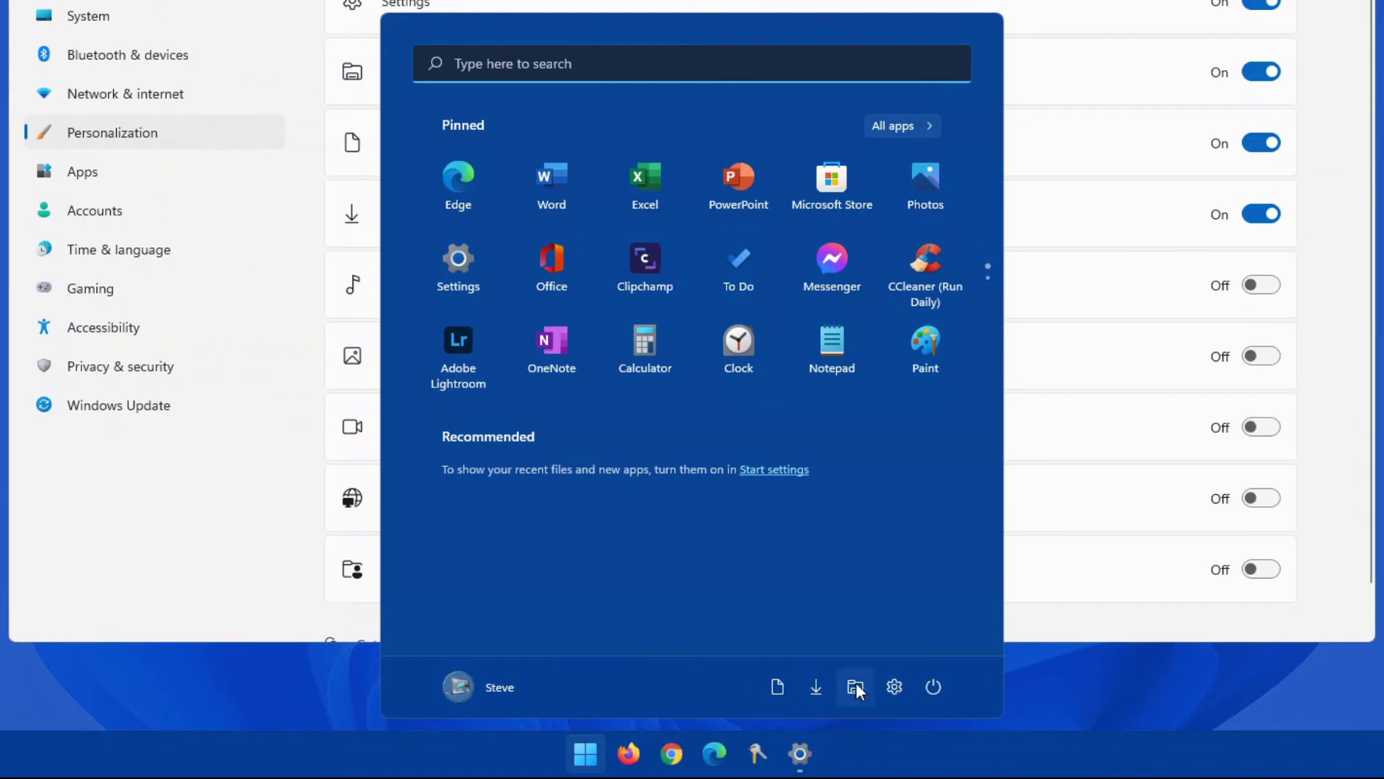
# - Open Downloads from its Start shortcut, then close File Explorer and Settings
pyautogui.click(813, 688)
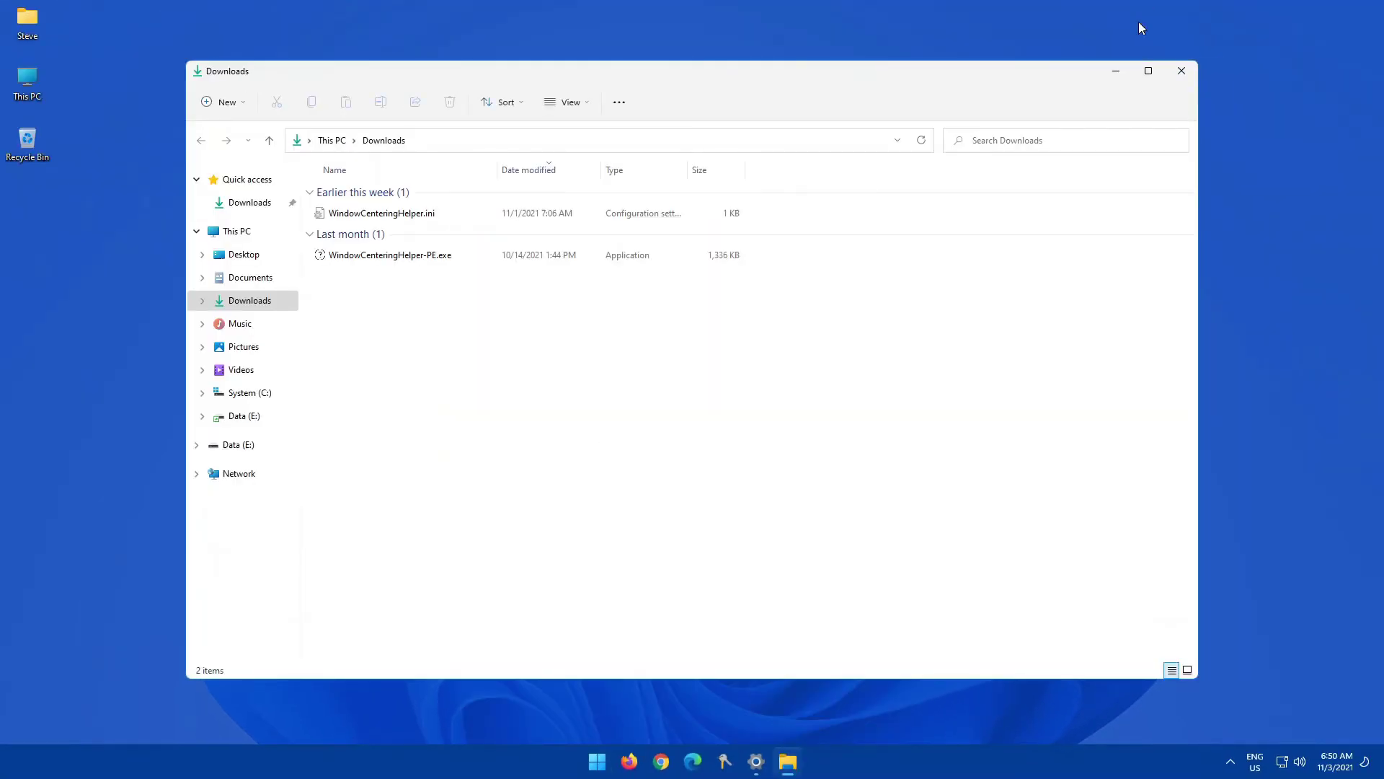
pyautogui.click(1188, 76)
pyautogui.click(1189, 75)
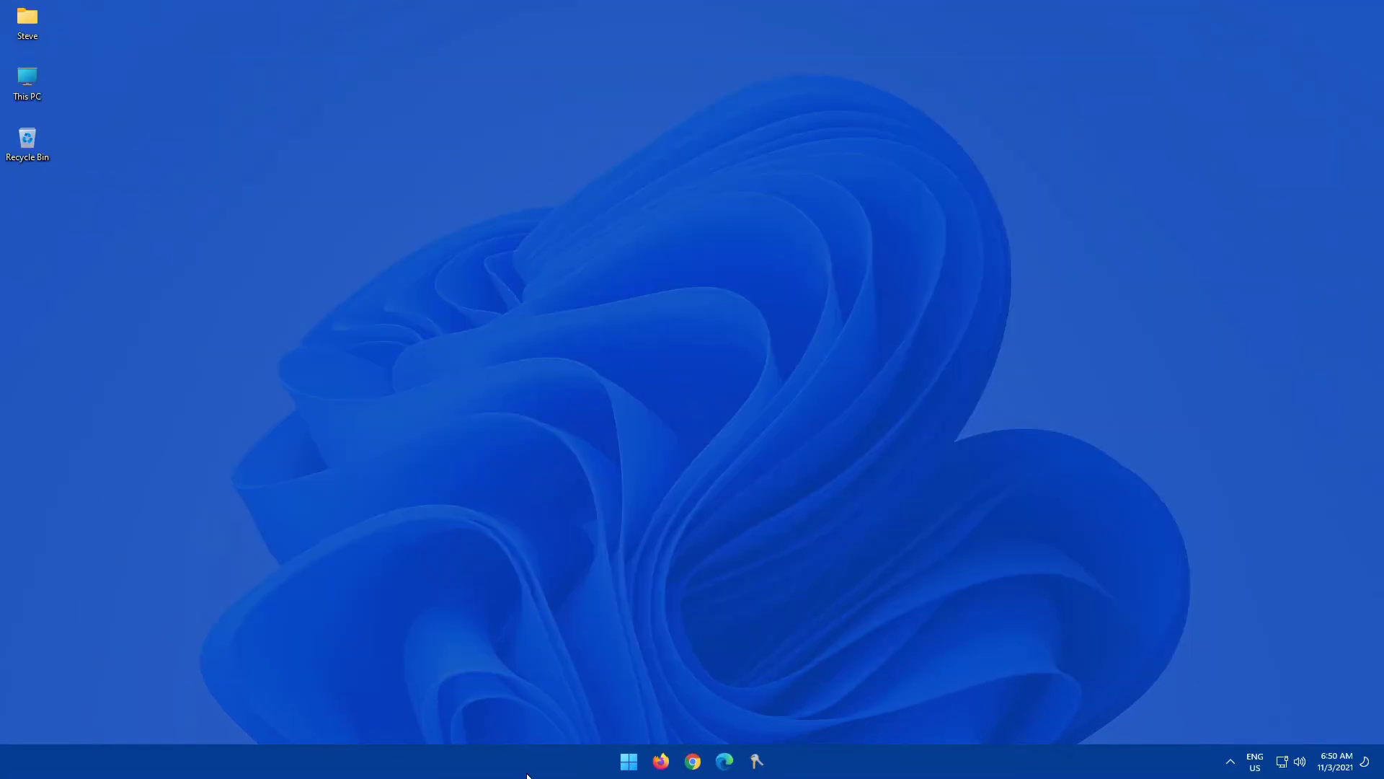
# - Unpin the Settings app from the Start menu
pyautogui.click(625, 769)
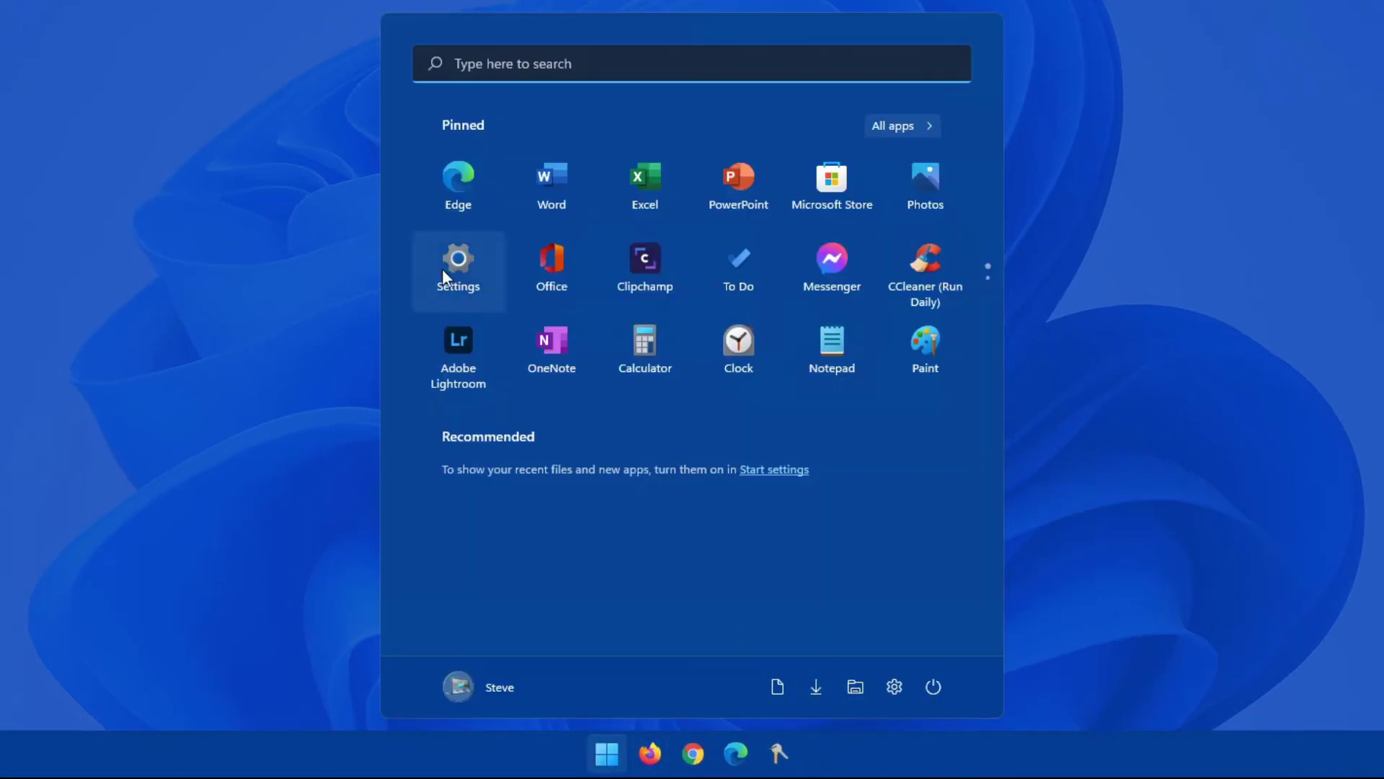
pyautogui.rightClick(516, 391)
pyautogui.click(531, 312)
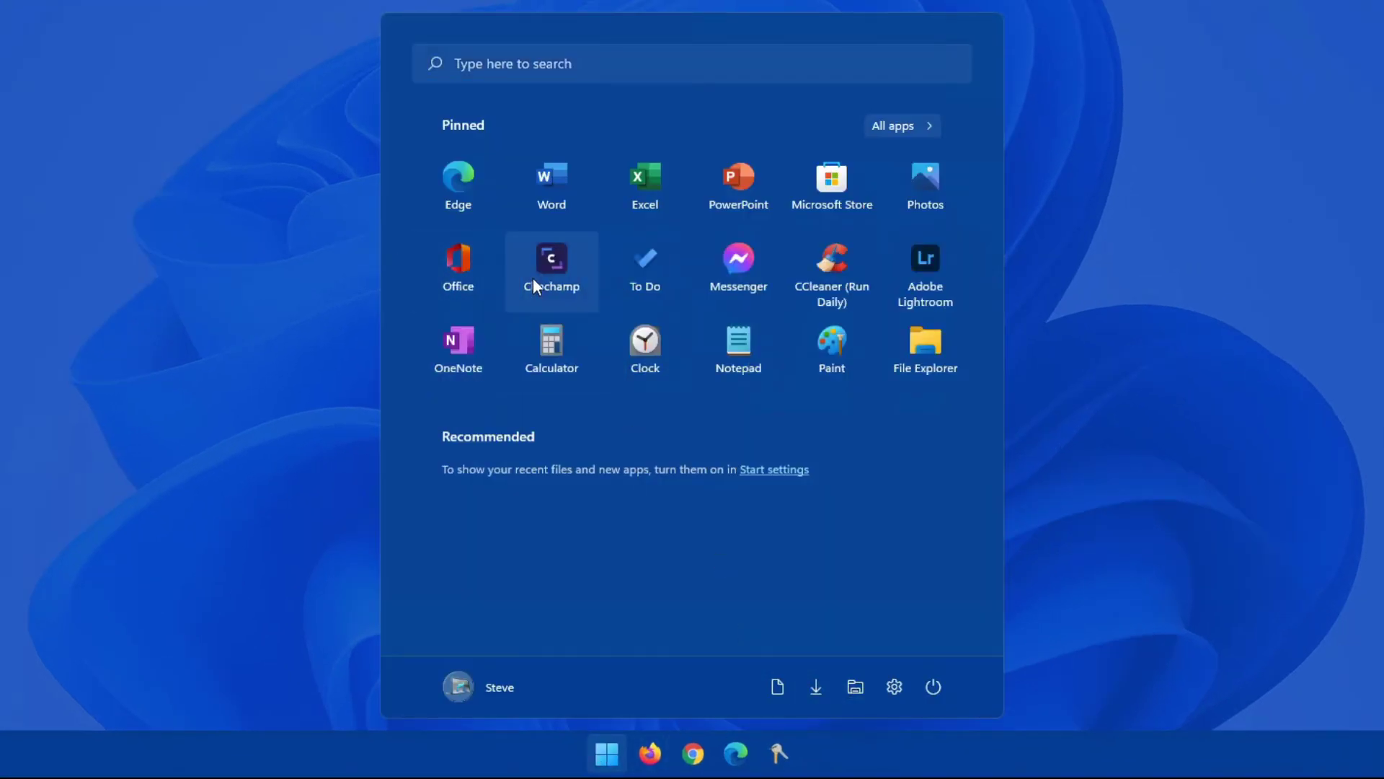
# - Uninstall the pinned Office app and confirm the removal
pyautogui.rightClick(462, 267)
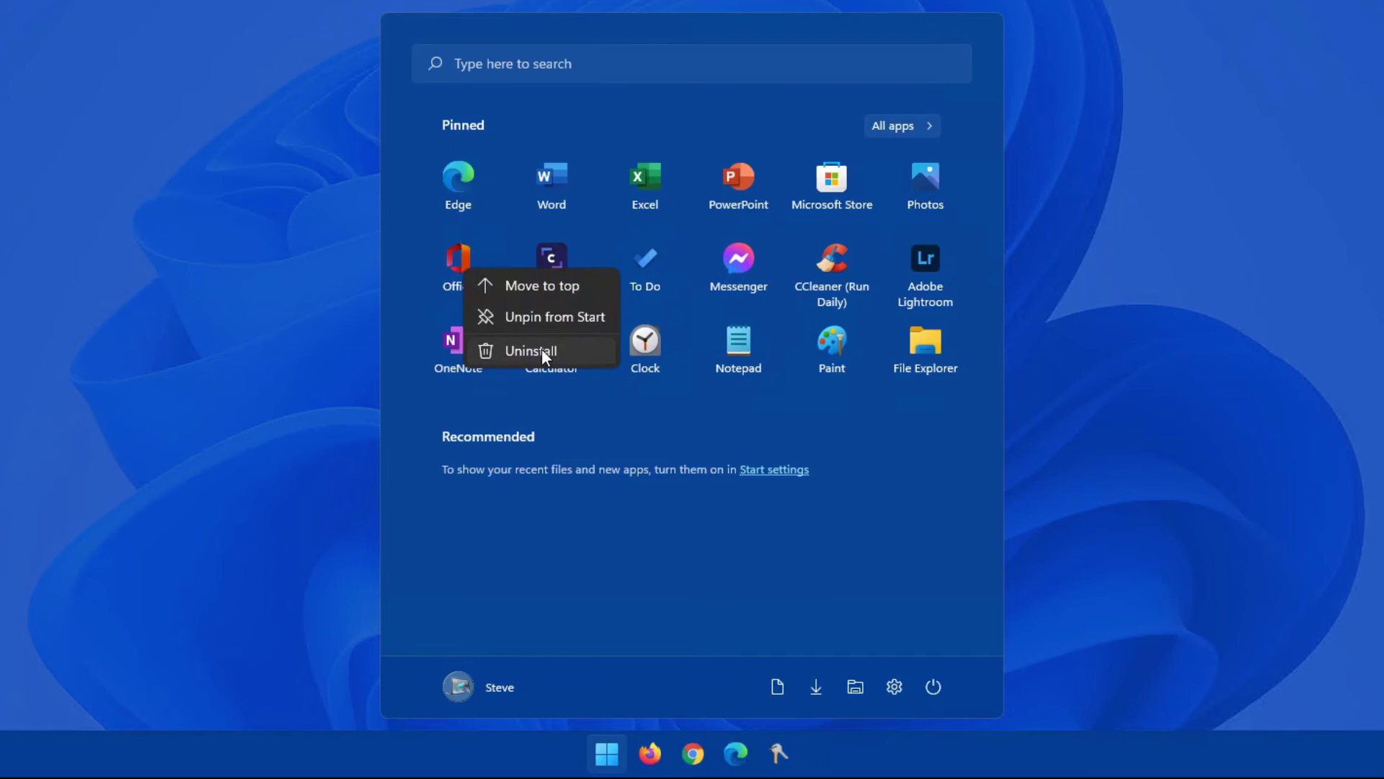
pyautogui.click(542, 348)
pyautogui.click(620, 432)
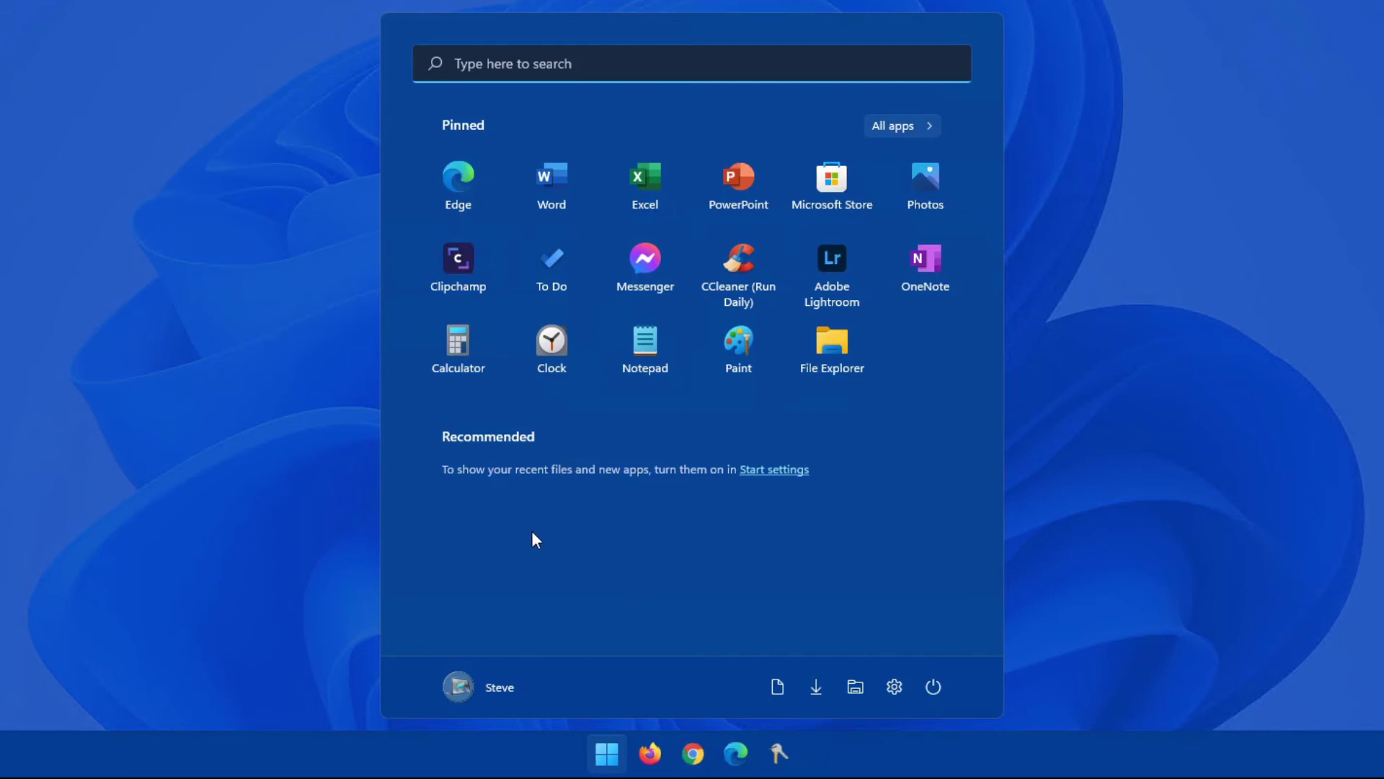
# - Go to Personalization > Colors in Settings and scroll through the accent color grid
pyautogui.click(894, 686)
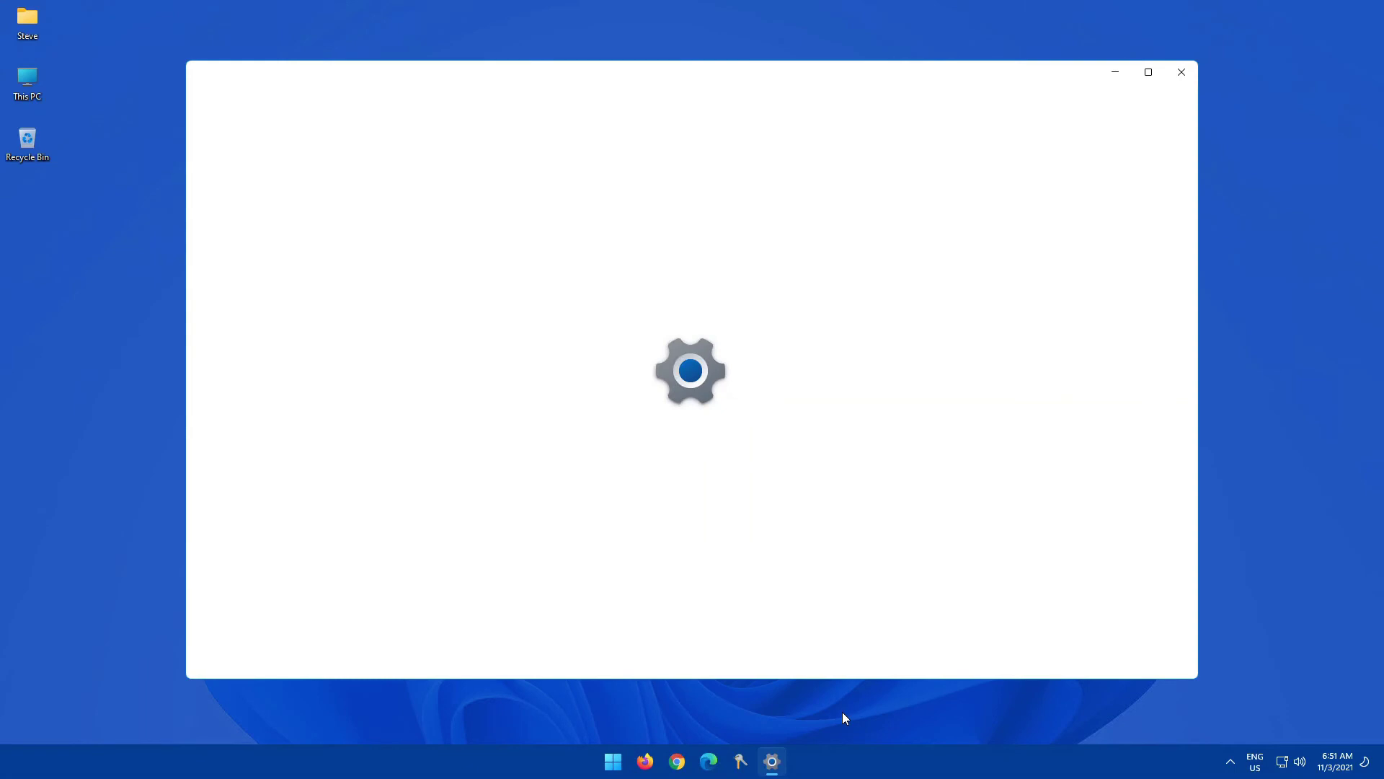
pyautogui.click(248, 301)
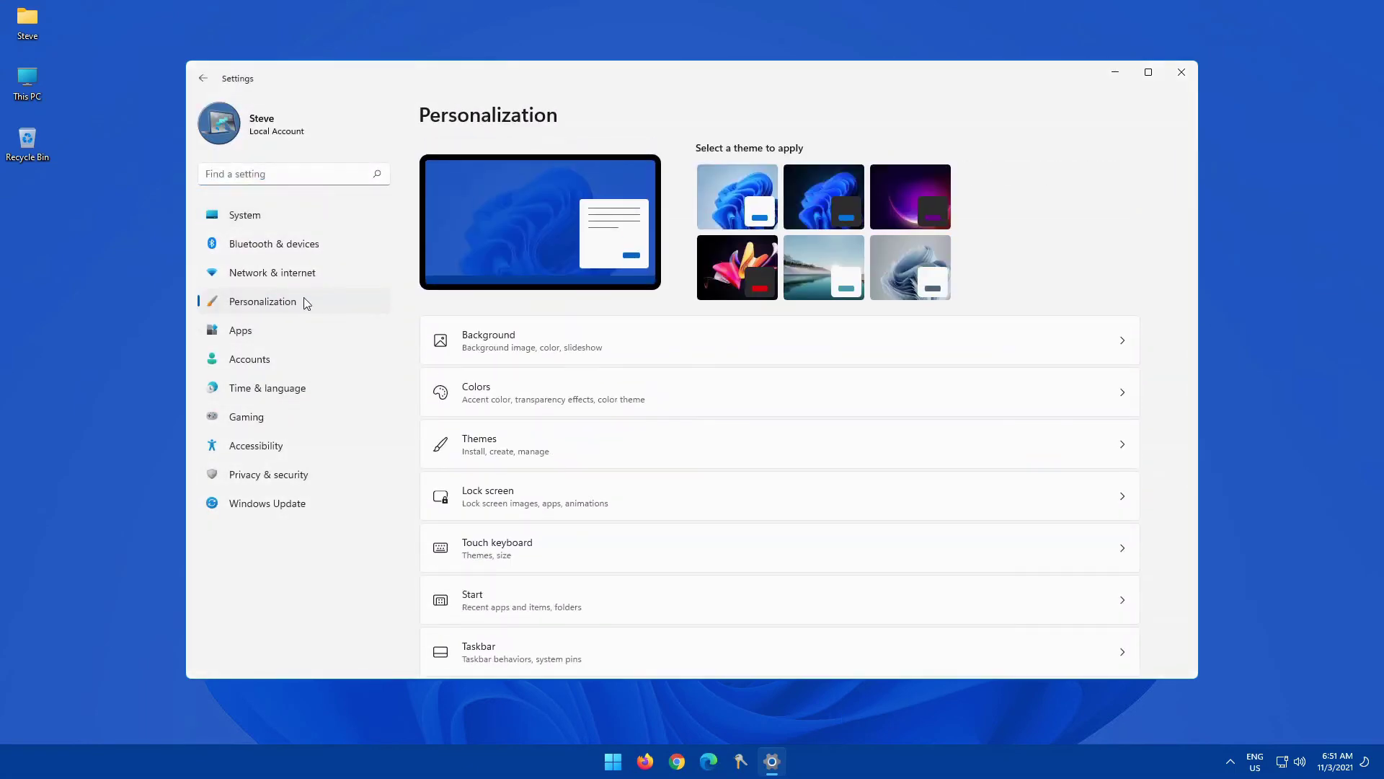
pyautogui.click(496, 399)
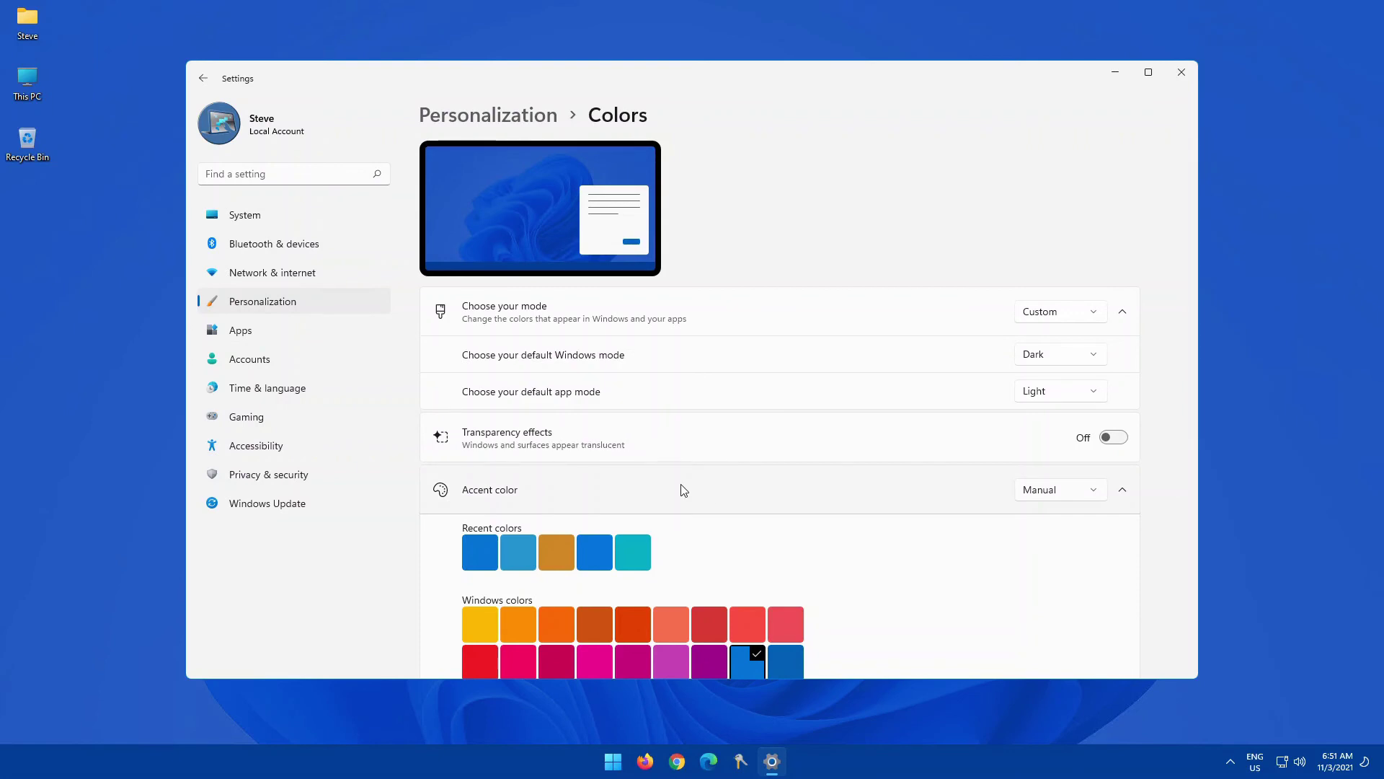
pyautogui.scroll(-5, 652, 432)
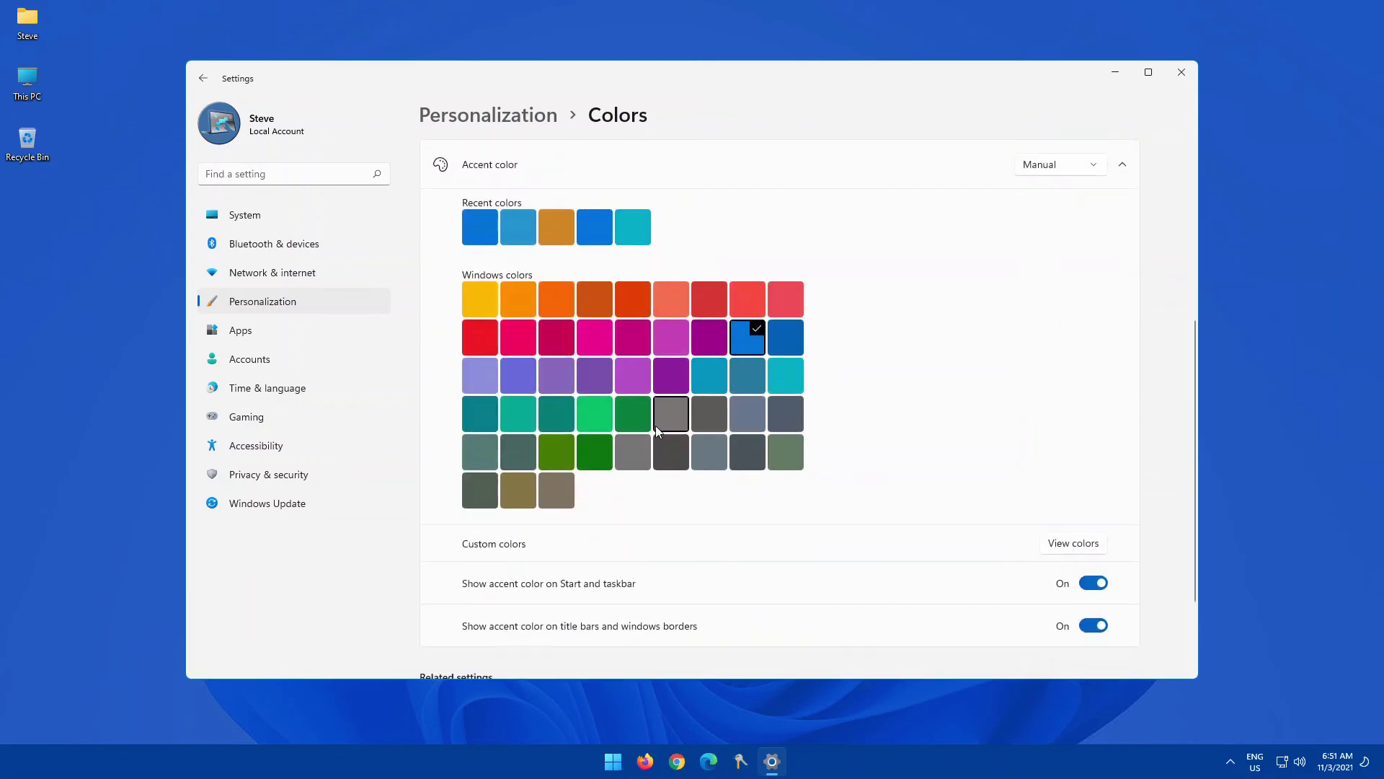
pyautogui.scroll(2, 1019, 241)
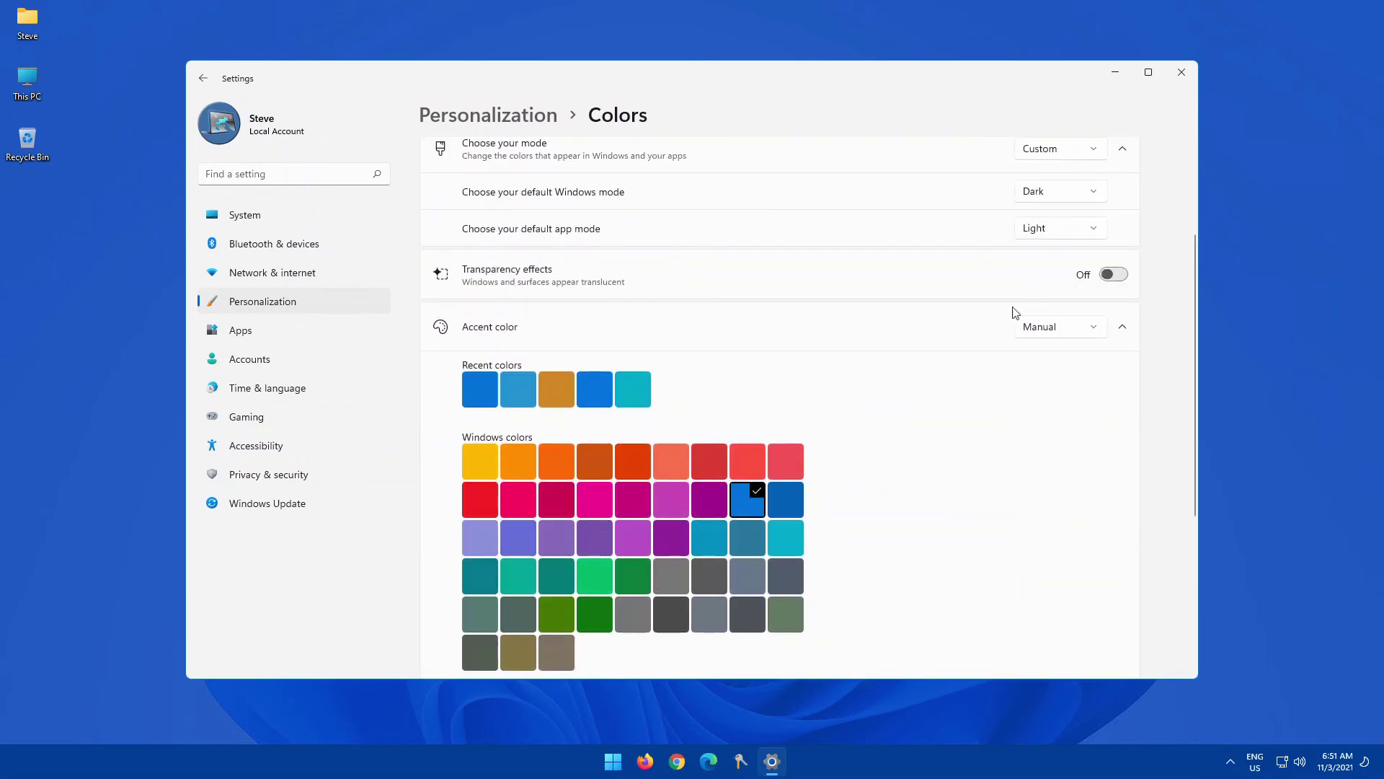
pyautogui.scroll(-3, 828, 425)
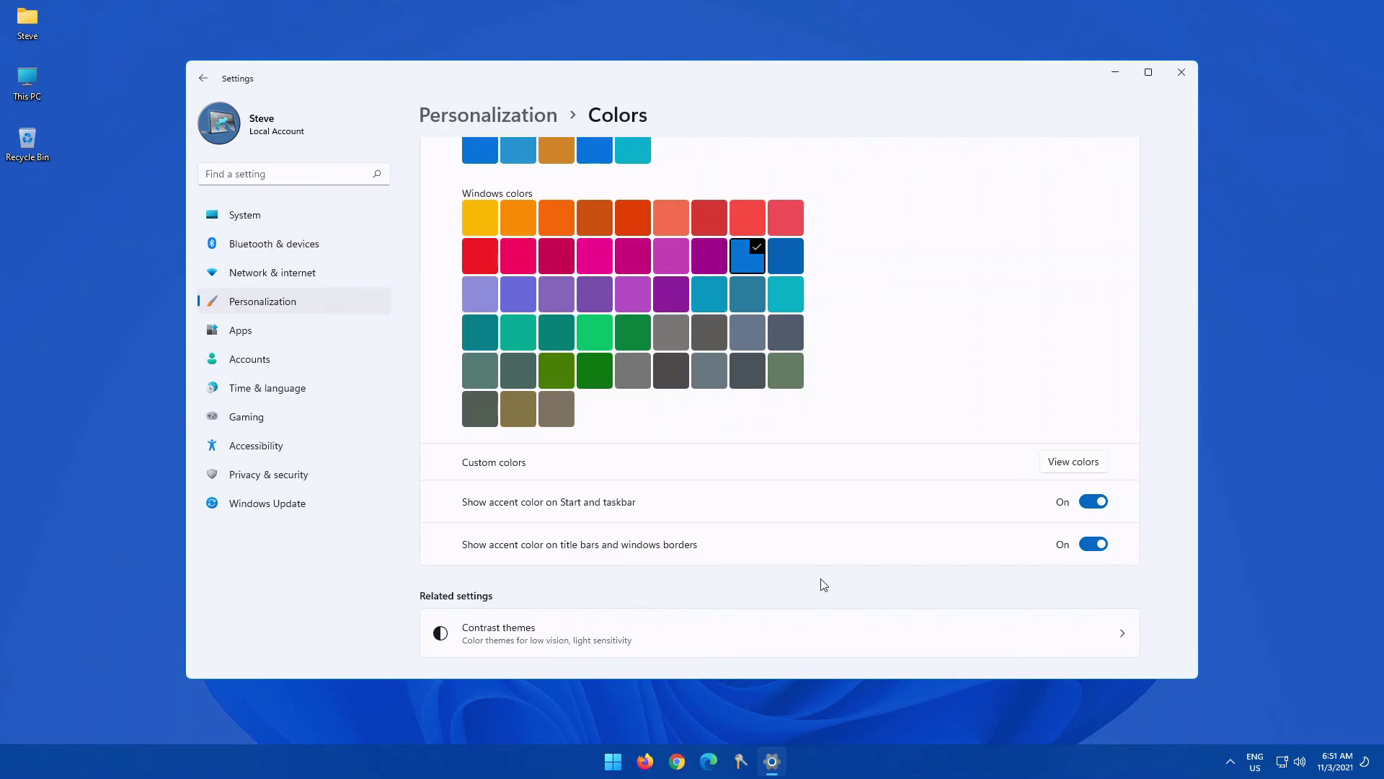
# - Try yellow gold, then dark green accents, previewing each on the Start menu
pyautogui.click(613, 760)
pyautogui.click(1031, 275)
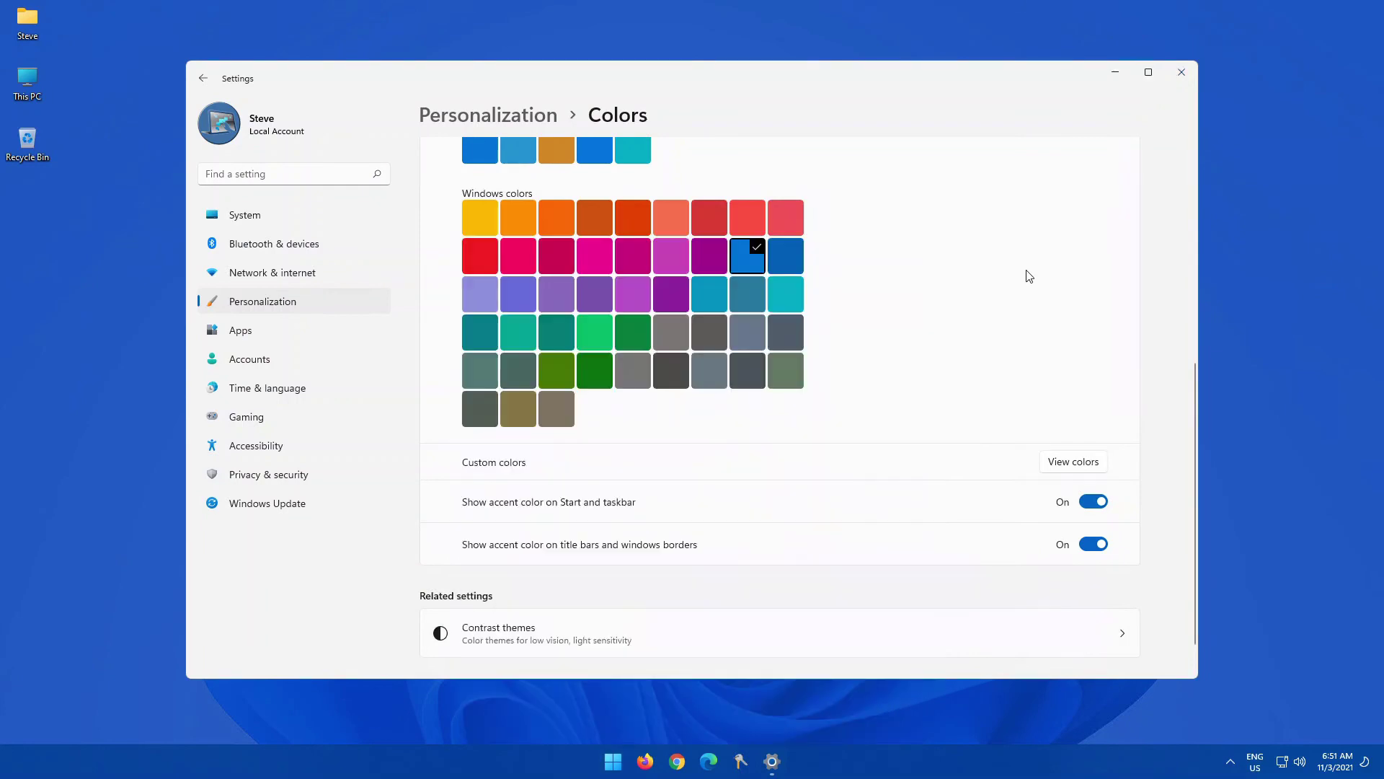
pyautogui.click(471, 222)
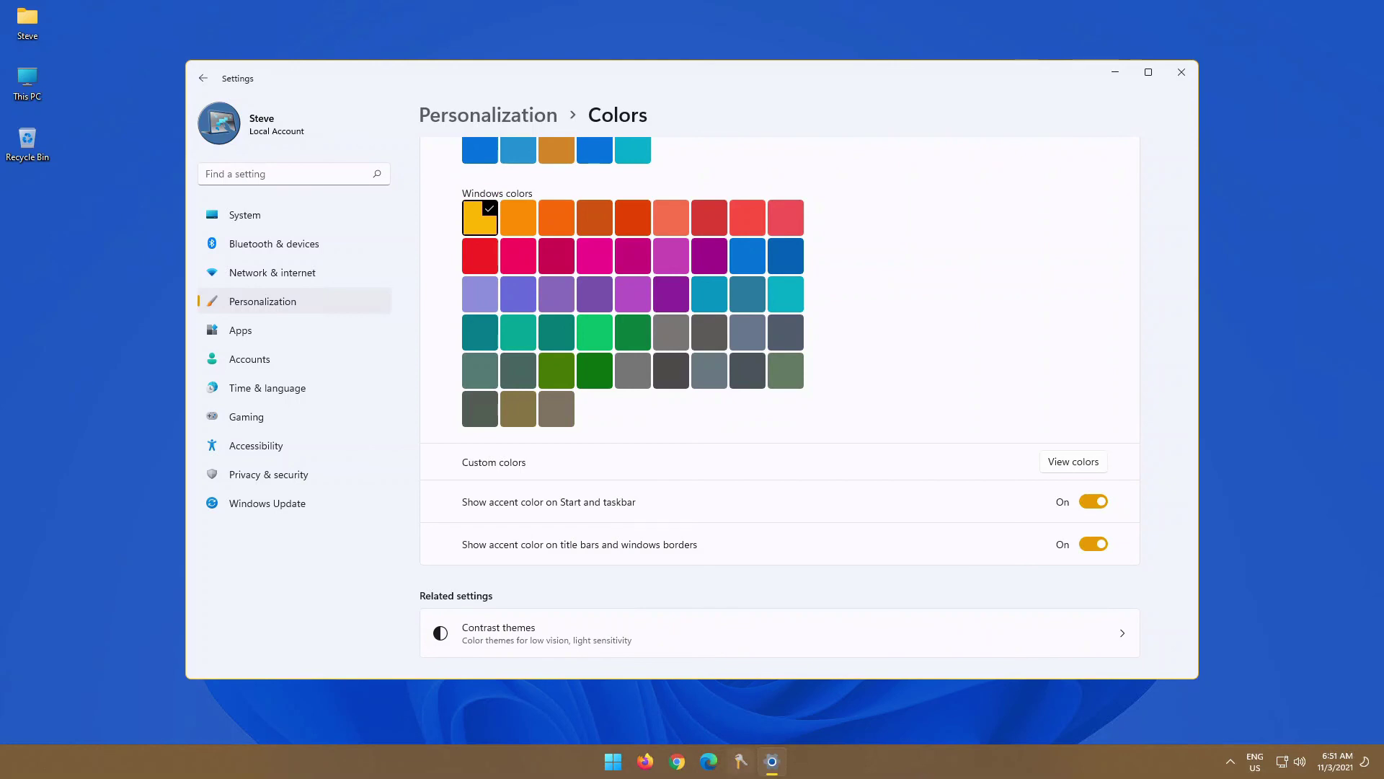
pyautogui.click(614, 763)
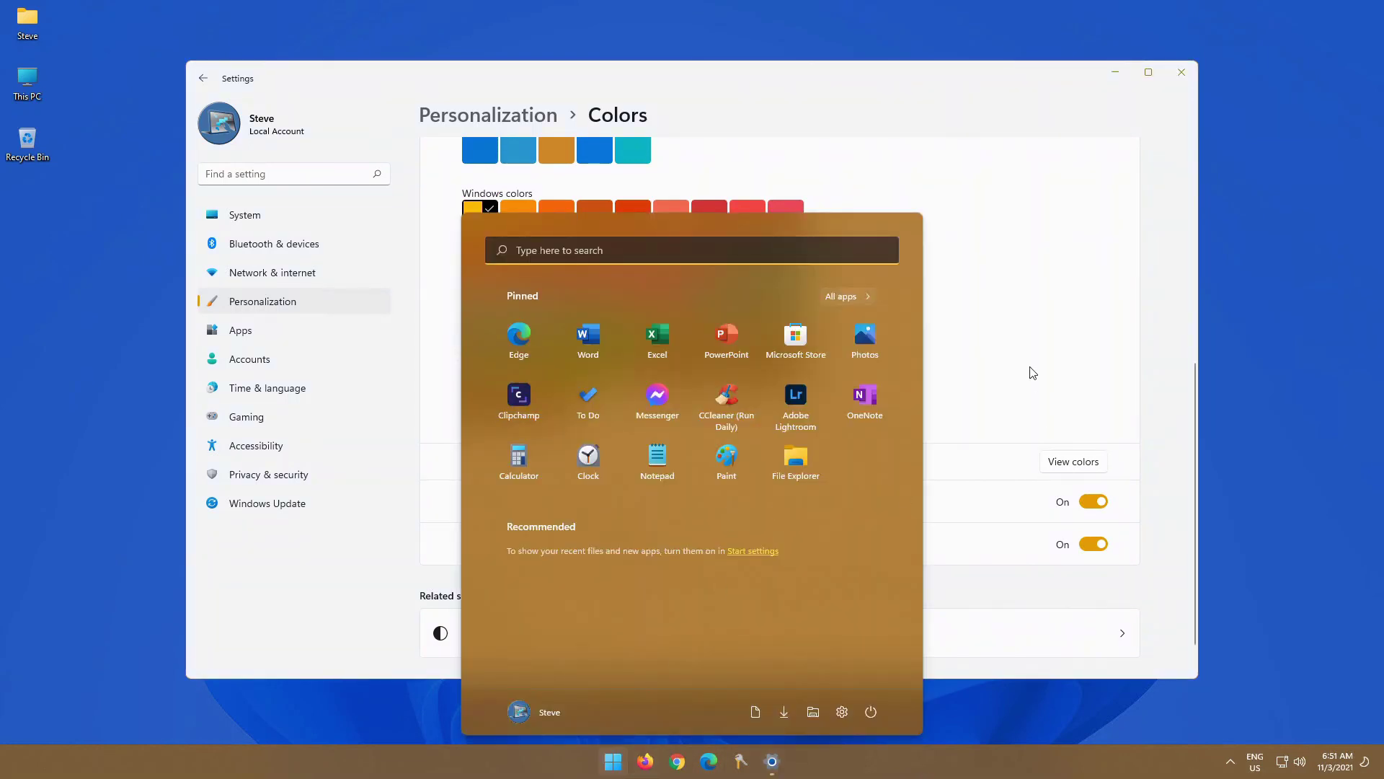
pyautogui.click(1033, 373)
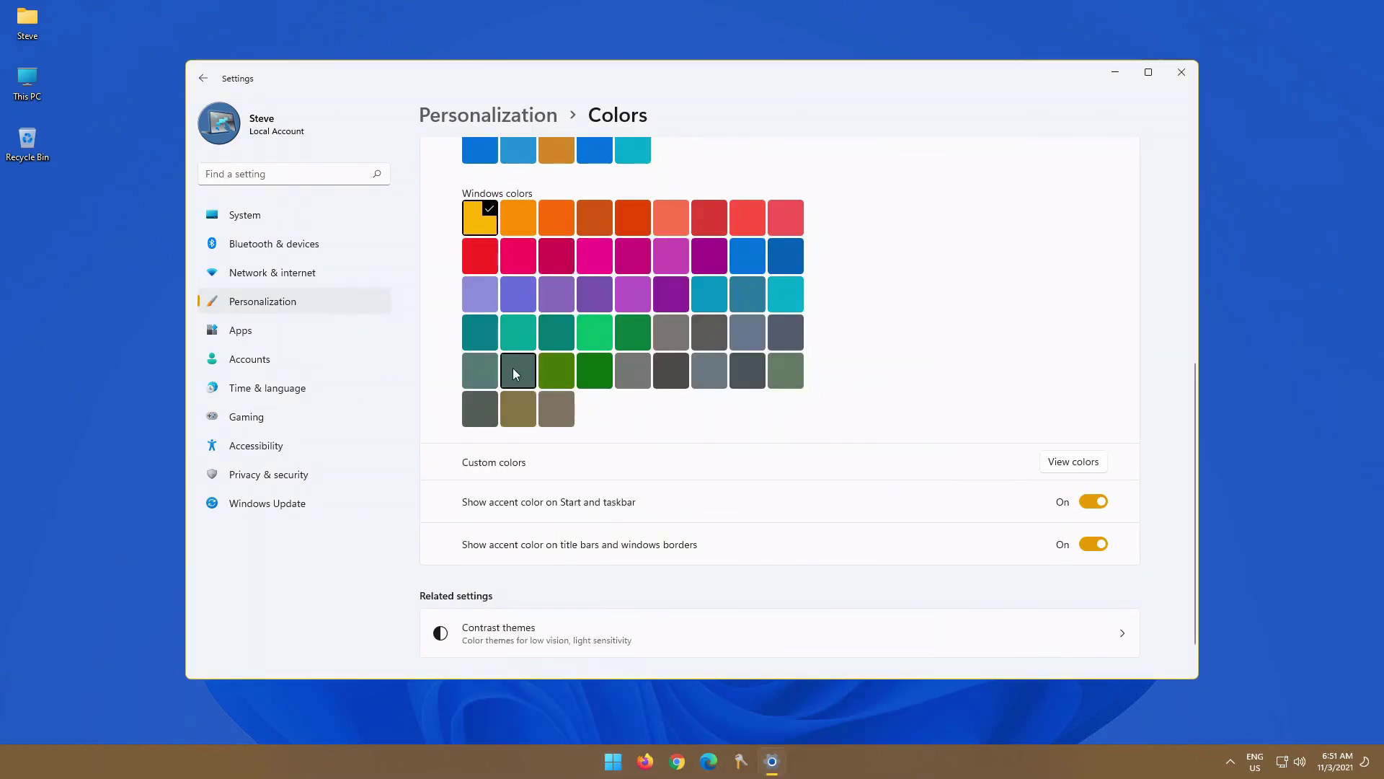
pyautogui.click(596, 370)
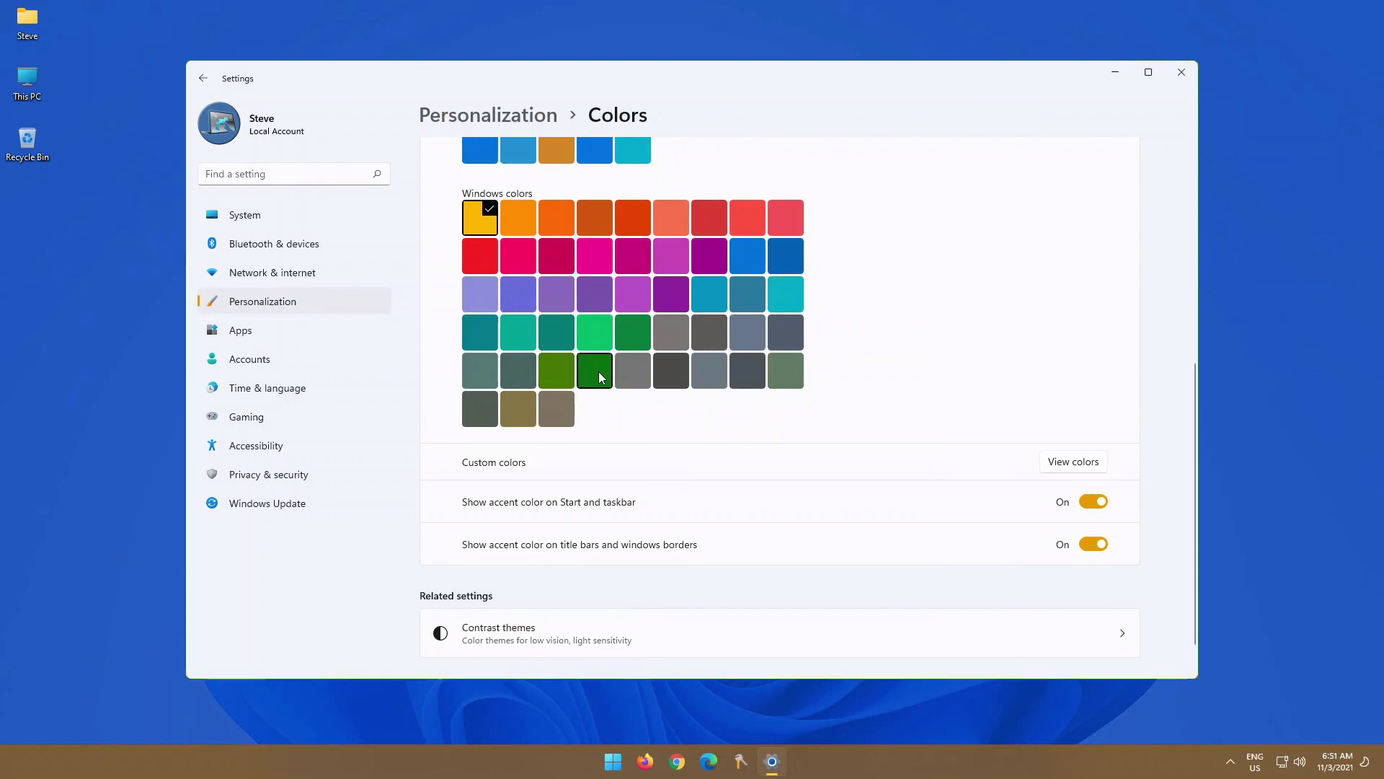
pyautogui.click(613, 761)
pyautogui.click(1036, 337)
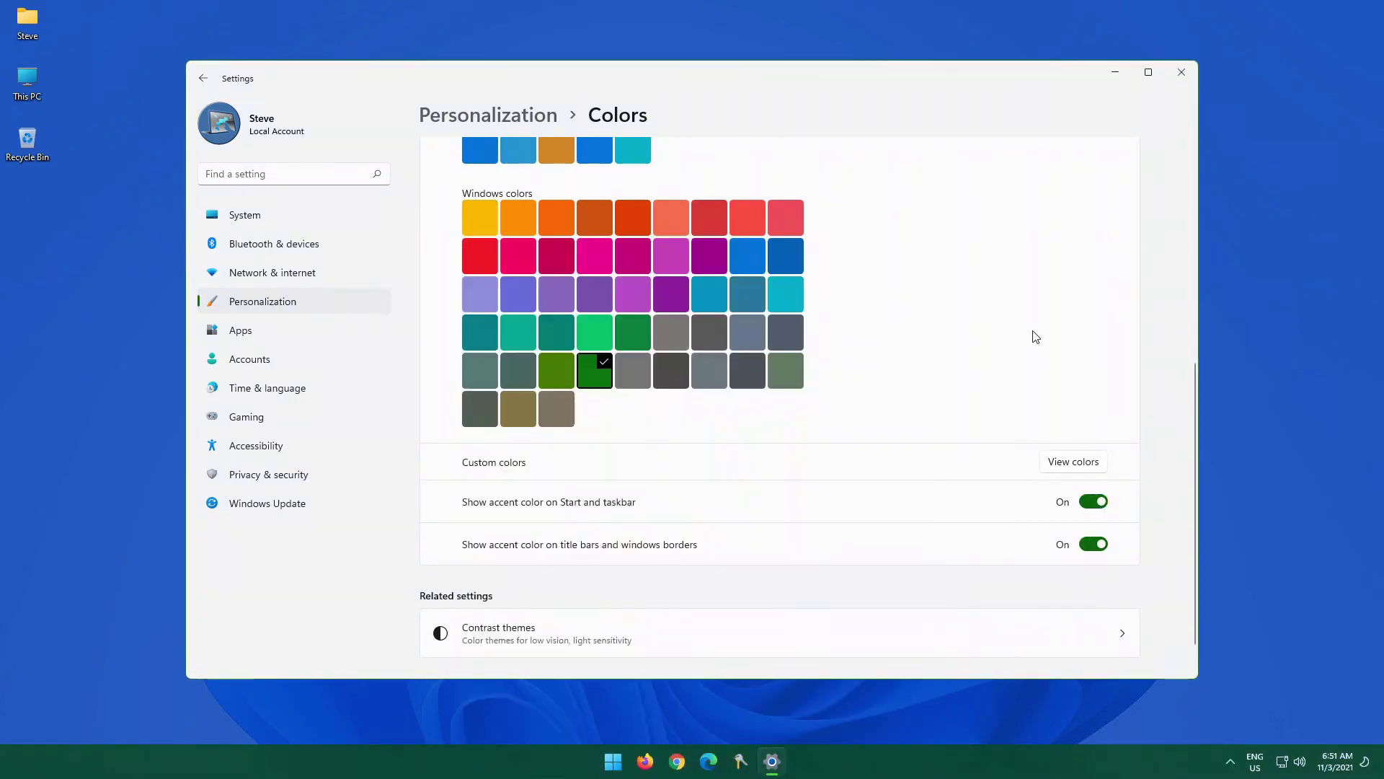
# - Set the accent color back to blue and preview it on Start
pyautogui.click(741, 252)
pyautogui.click(614, 762)
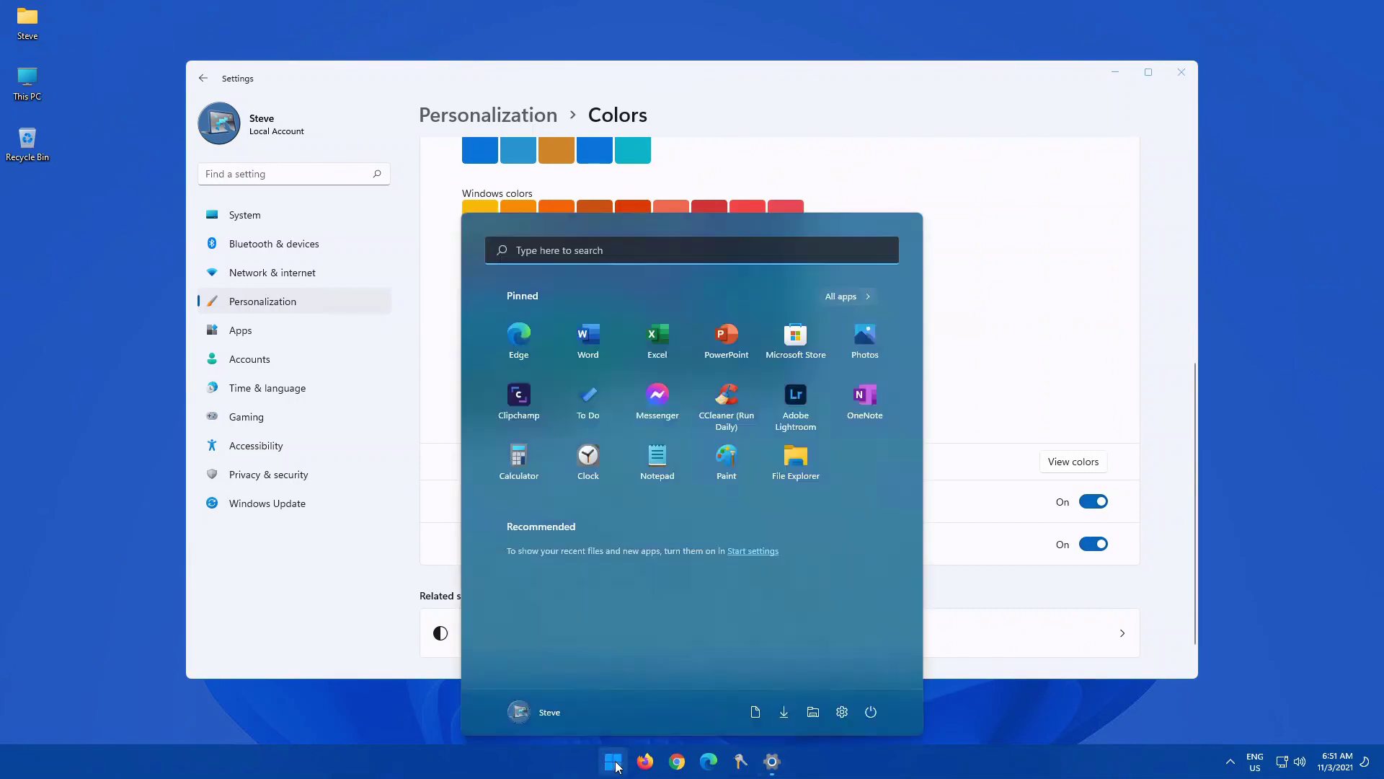
pyautogui.click(972, 361)
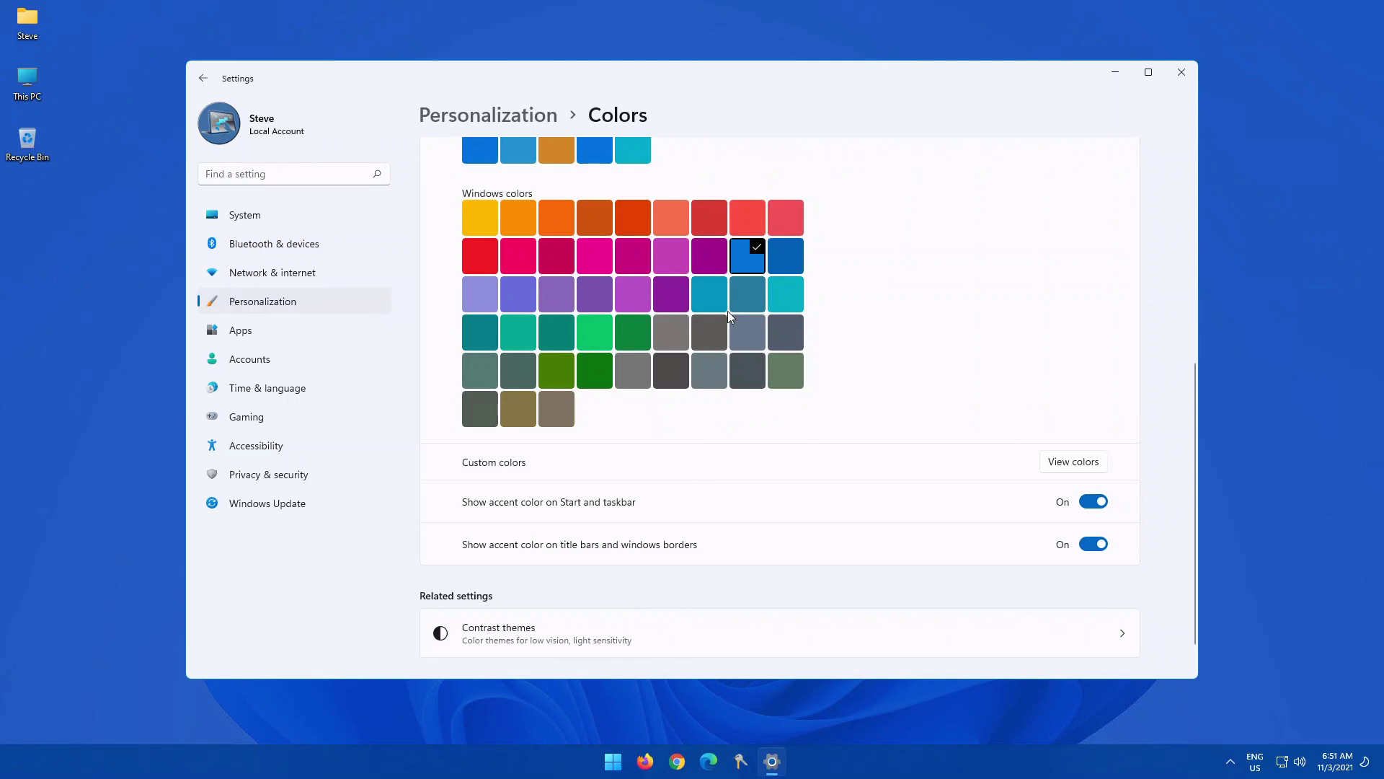
# - Close the Settings window to return to the desktop
pyautogui.click(1186, 76)
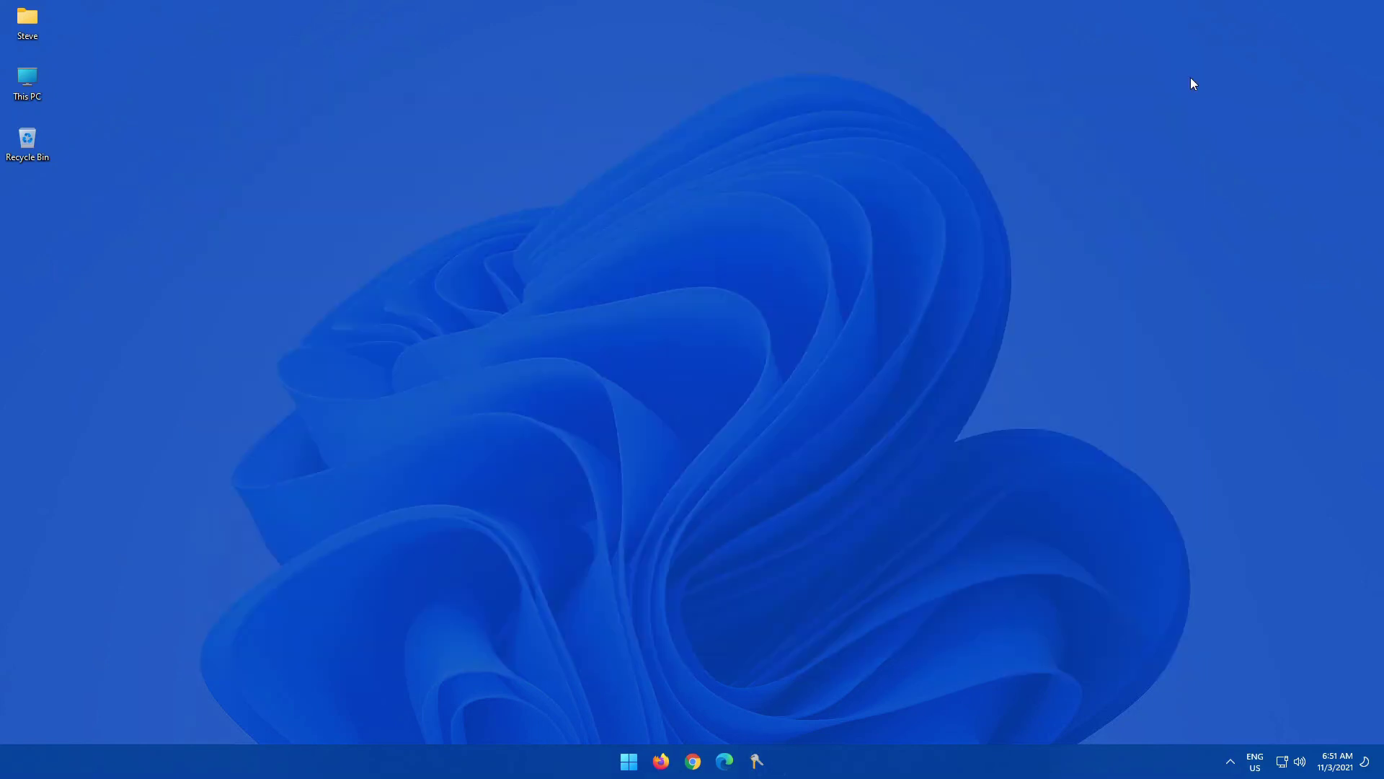